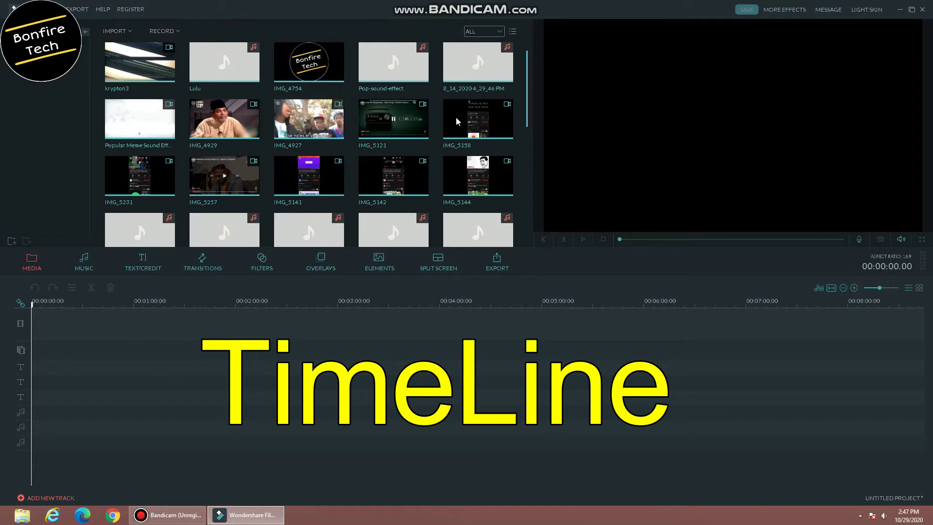
Step: Place the Video 83 clip from the media library at the start of the main video track
left_click_drag(527, 106, 478, 225)
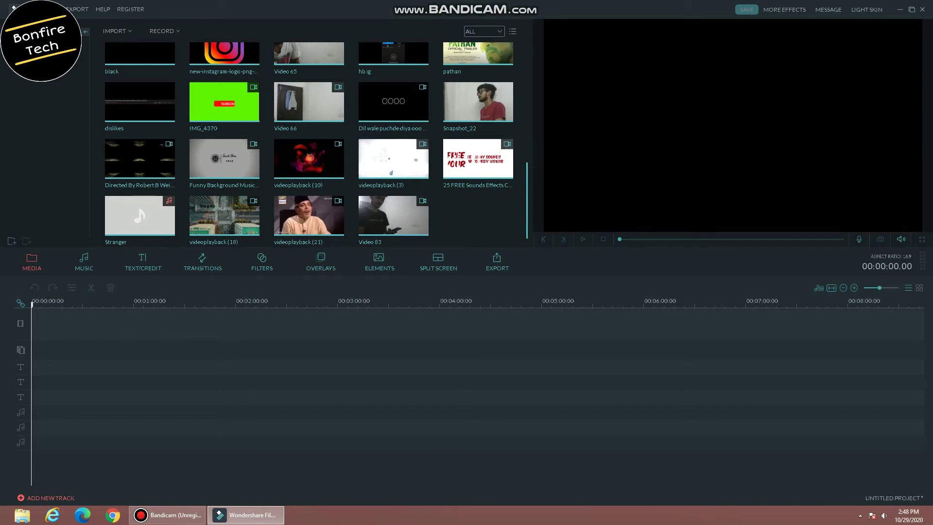
left_click(29, 9)
mouse_move(97, 93)
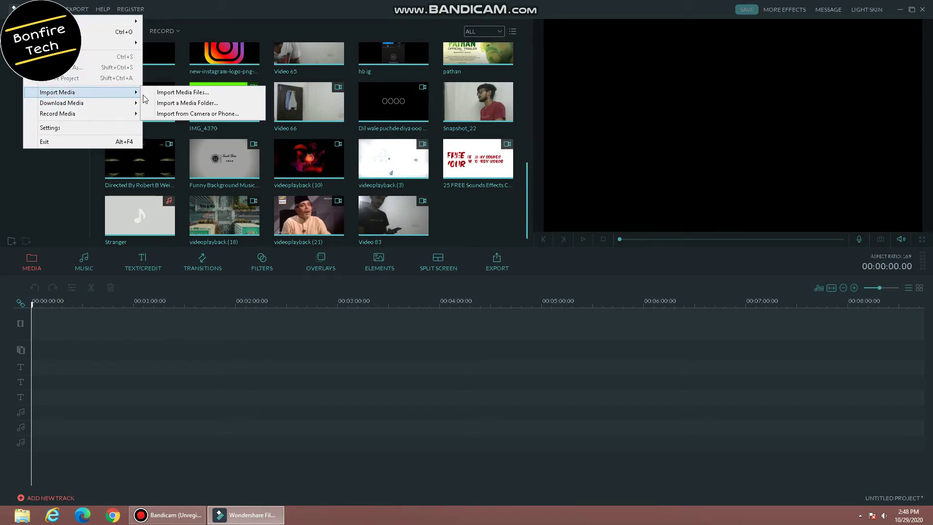
left_click(195, 93)
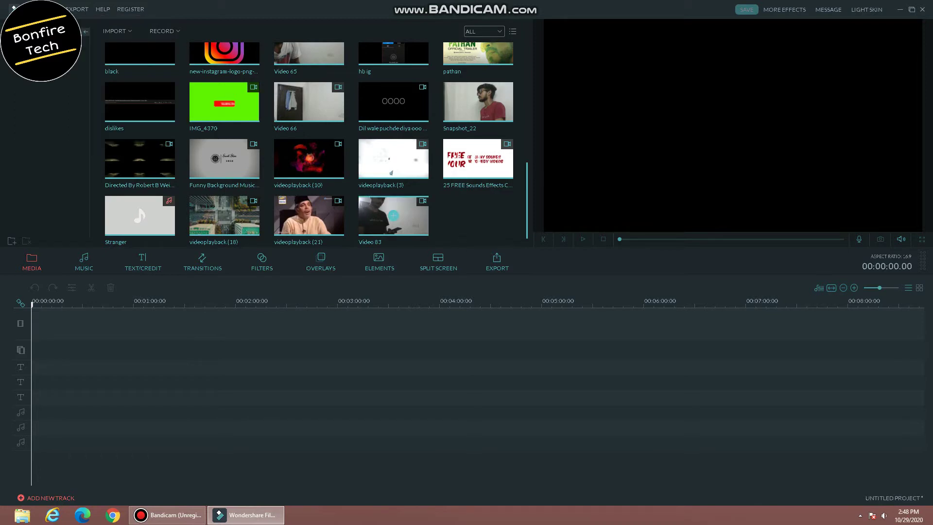
left_click(413, 220)
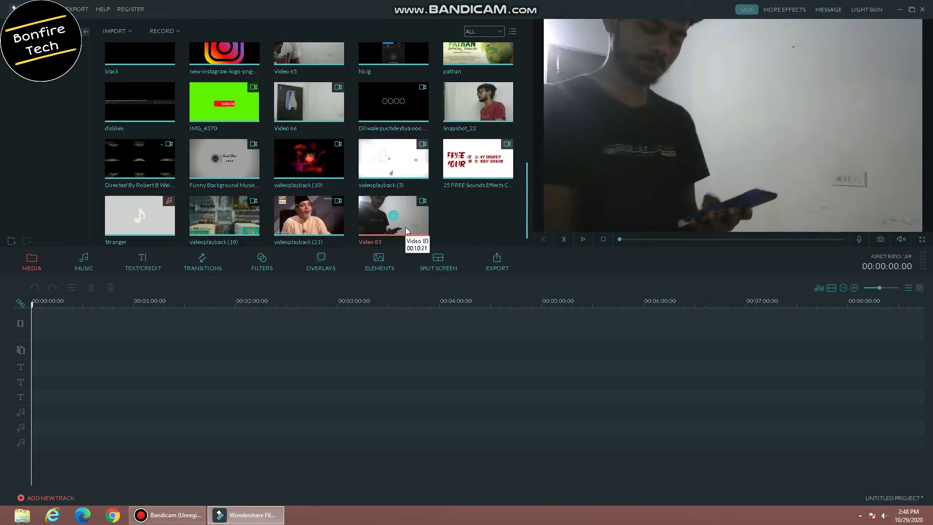
left_click_drag(405, 226, 89, 311)
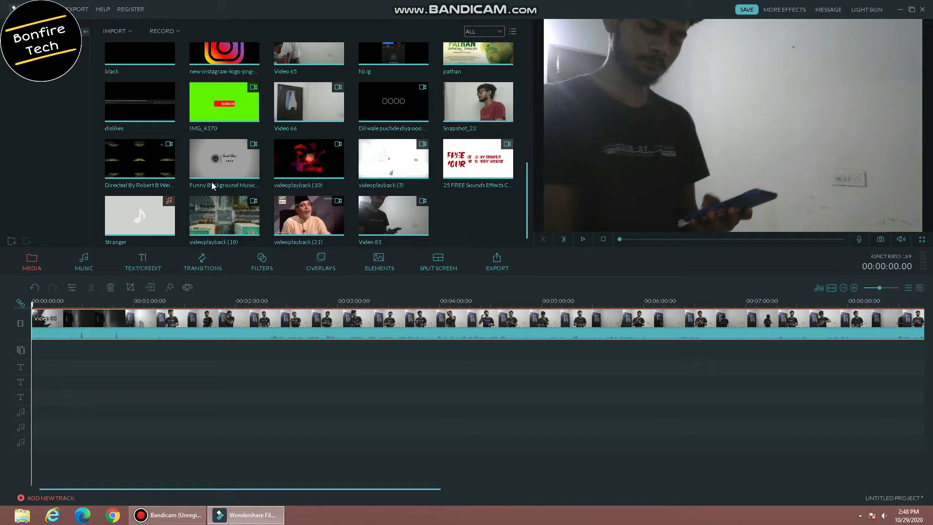
Step: Import the Monitor audio file from the Music library and place it at the start of the first audio track
left_click(140, 214)
left_click(413, 228)
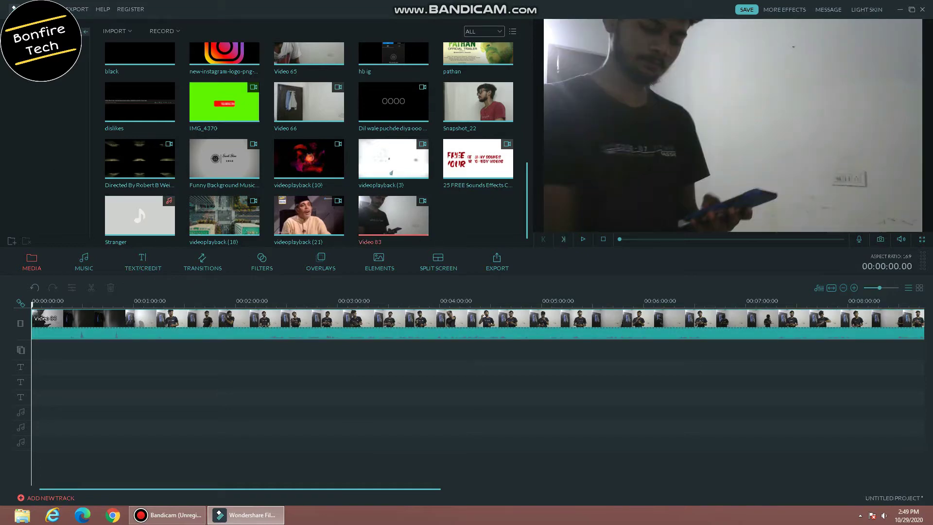
left_click(30, 8)
mouse_move(121, 93)
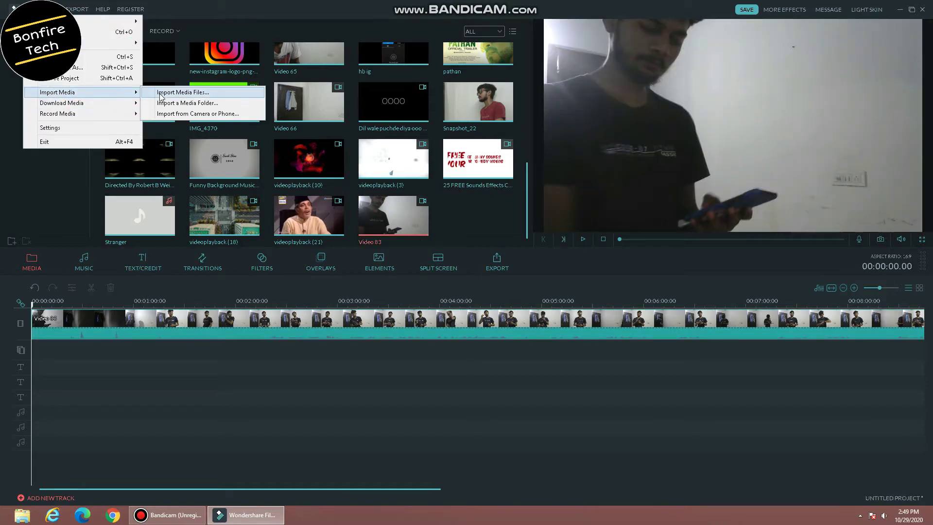
left_click(160, 93)
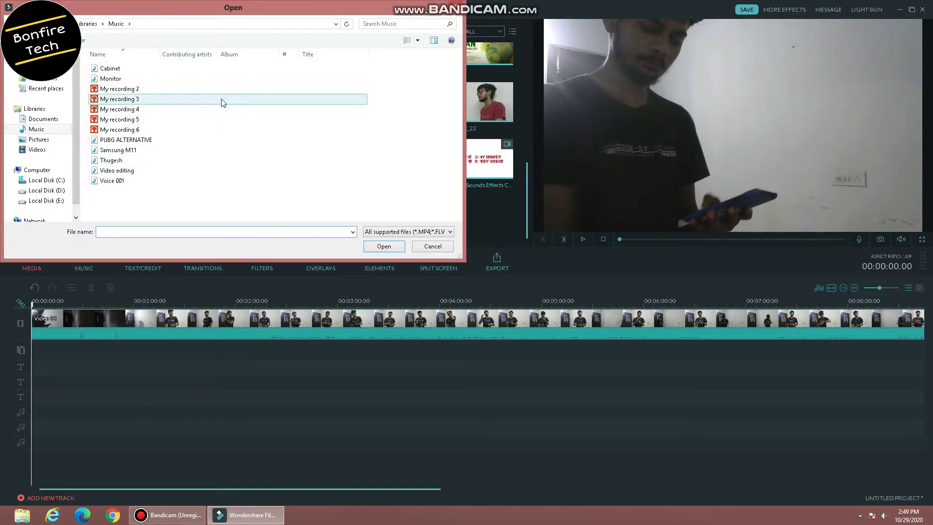
double_click(156, 79)
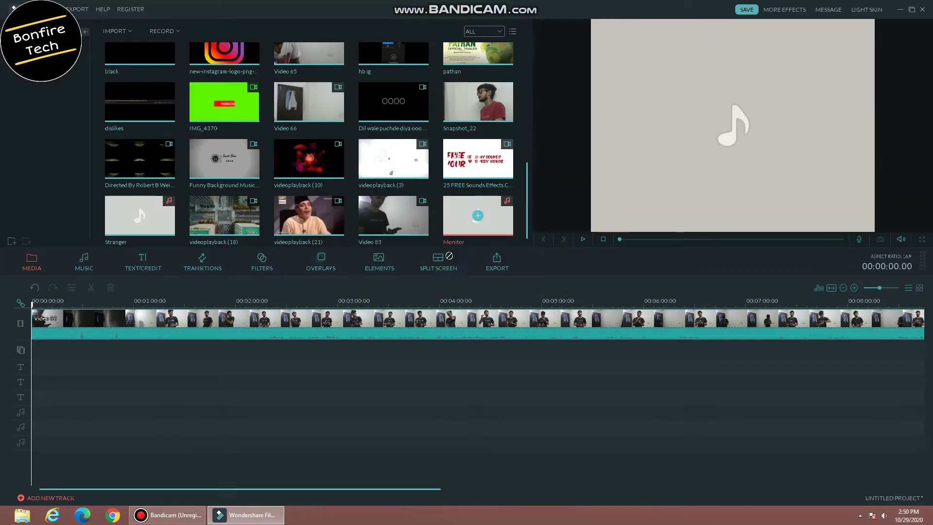
left_click_drag(449, 256, 32, 371)
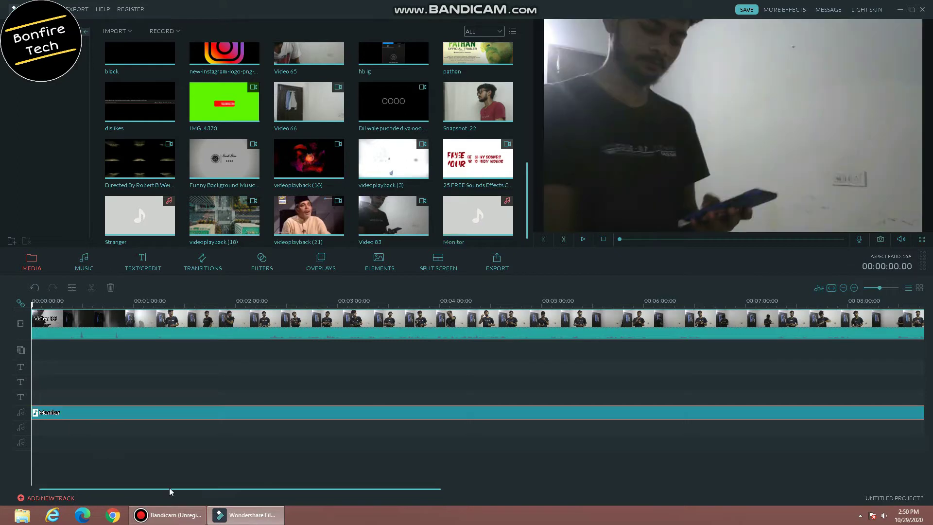
Step: Detach the audio from the Video 83 clip on the timeline
left_click(237, 322)
right_click(237, 323)
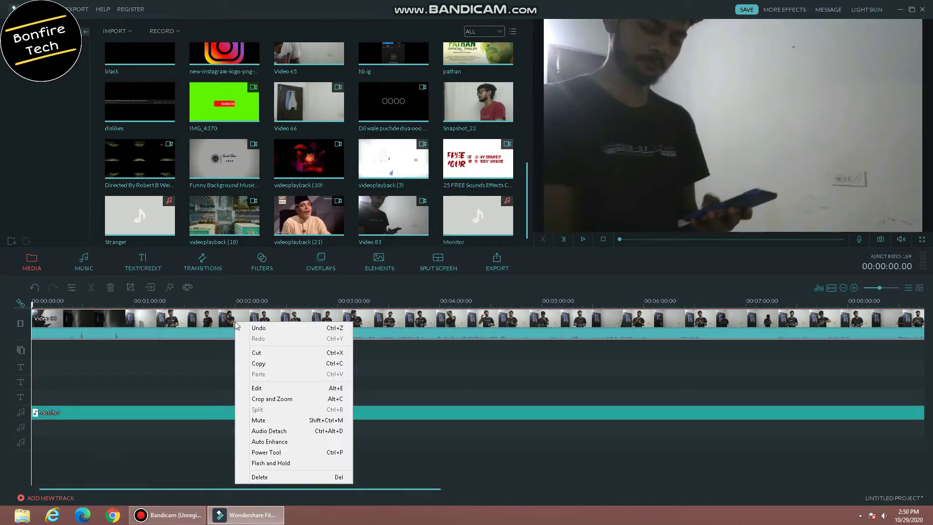
left_click(261, 428)
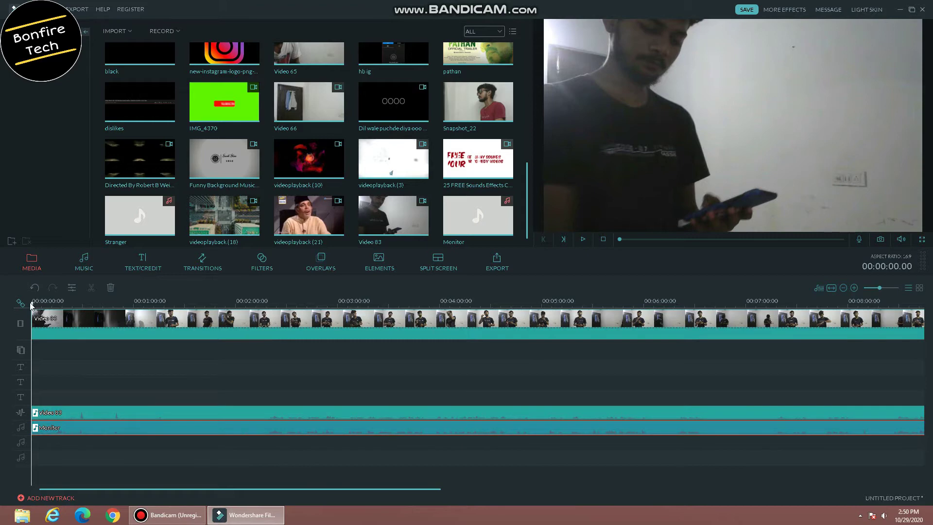
Step: Shift the Monitor audio slightly later to line up with the detached Video 83 sound, and delete the detached audio
left_click_drag(294, 348, 272, 340)
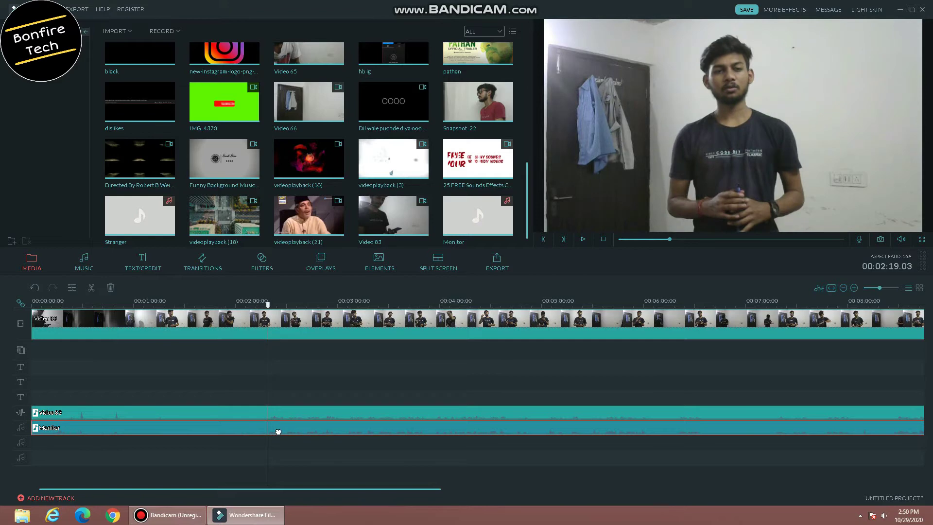
key("Delete")
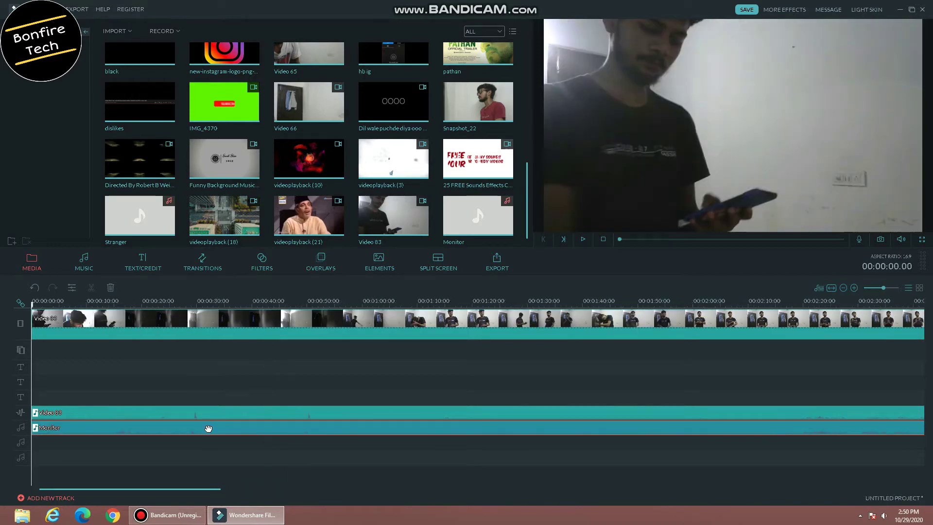
left_click_drag(211, 429, 212, 429)
left_click(205, 464)
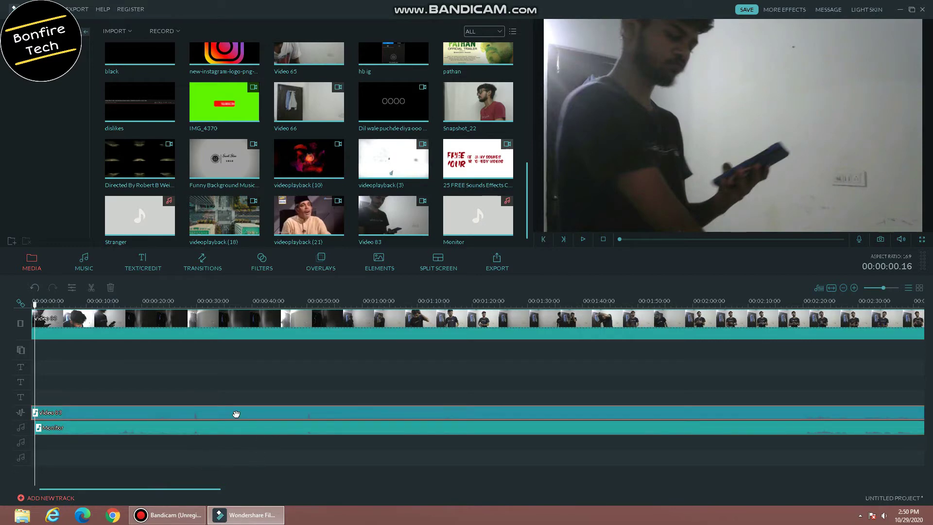
key("Delete")
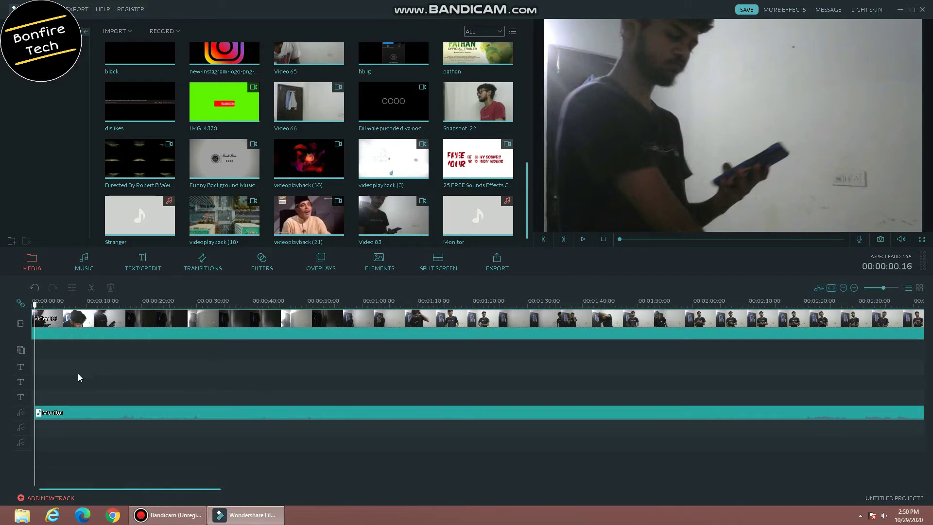
Step: Play the footage around 00:02:20 and split both the Video 83 clip and the Monitor audio at 00:02:20.11
left_click_drag(35, 325, 806, 452)
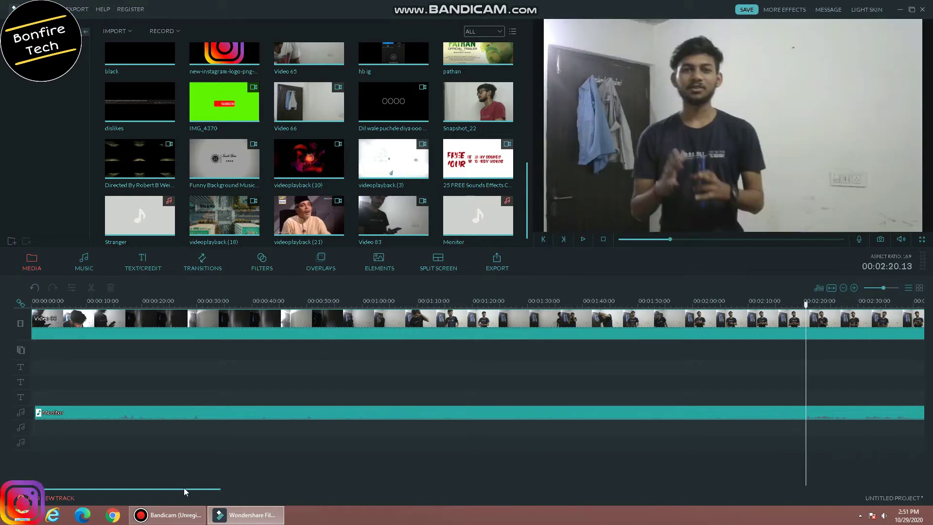
left_click_drag(183, 488, 259, 482)
key("space")
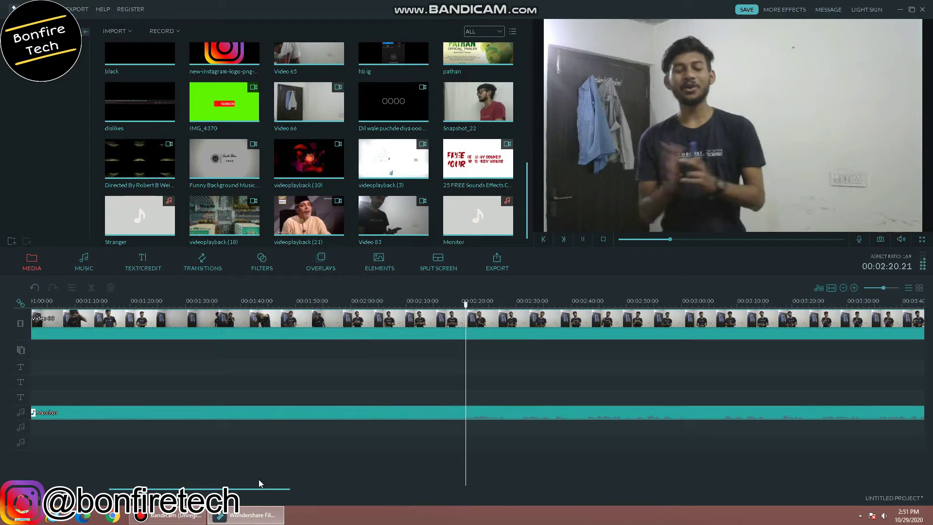
key("space")
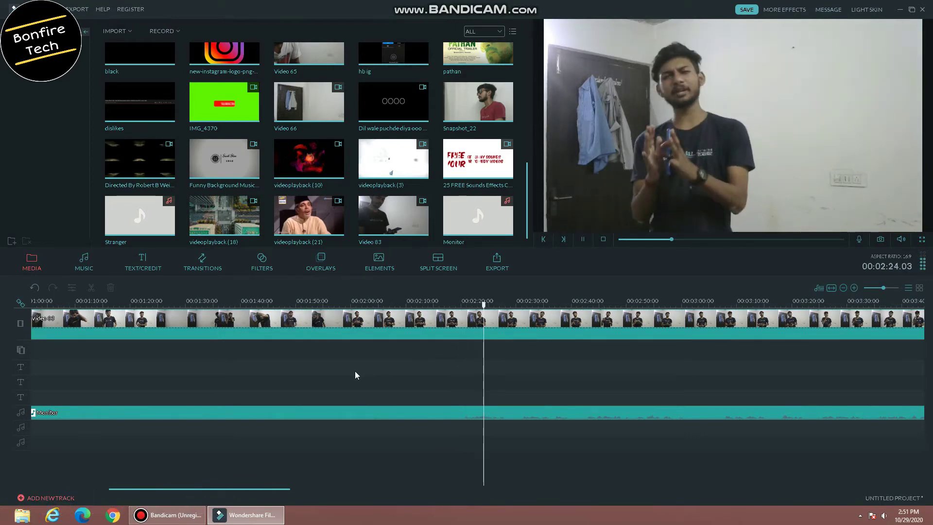
key("space")
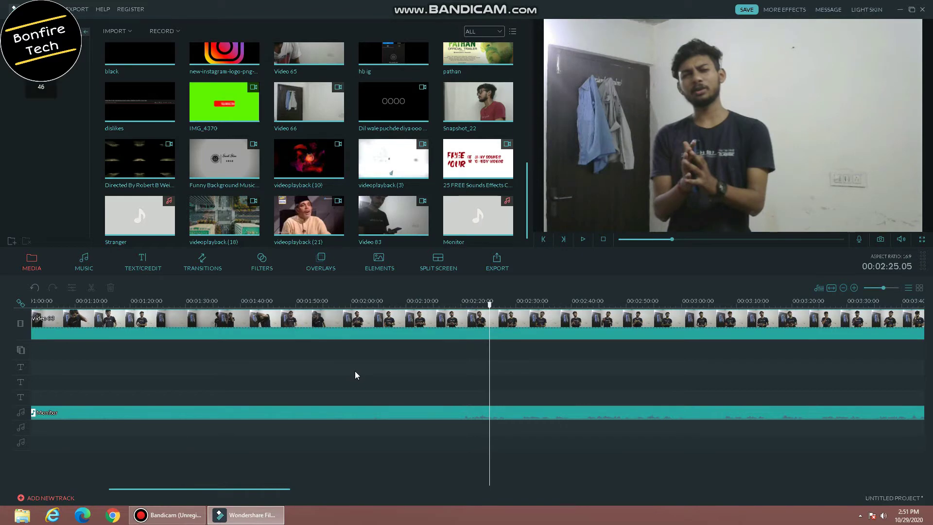
left_click(505, 301)
left_click(463, 301)
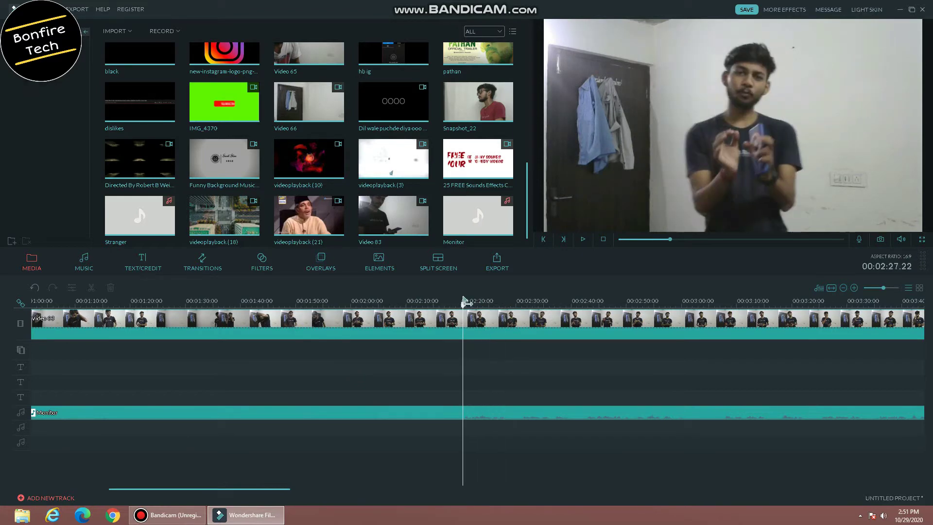
left_click(476, 339)
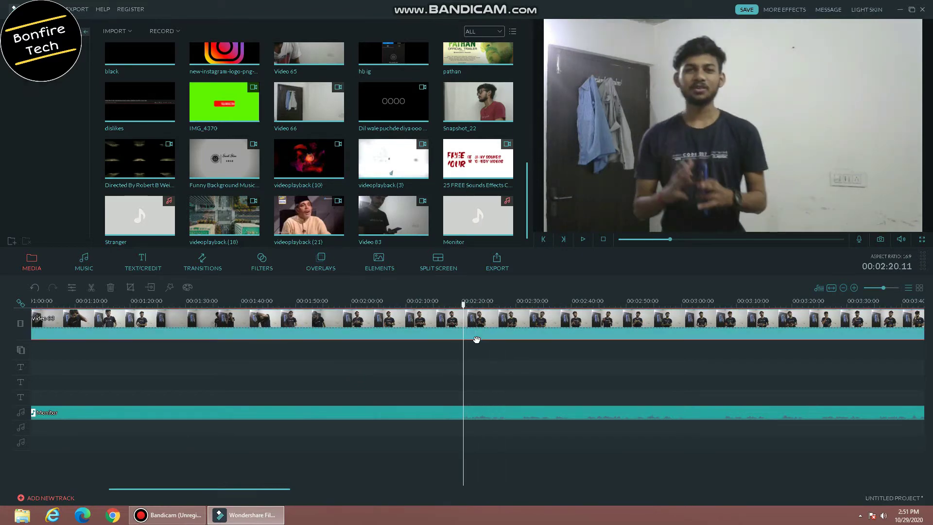
left_click(479, 417)
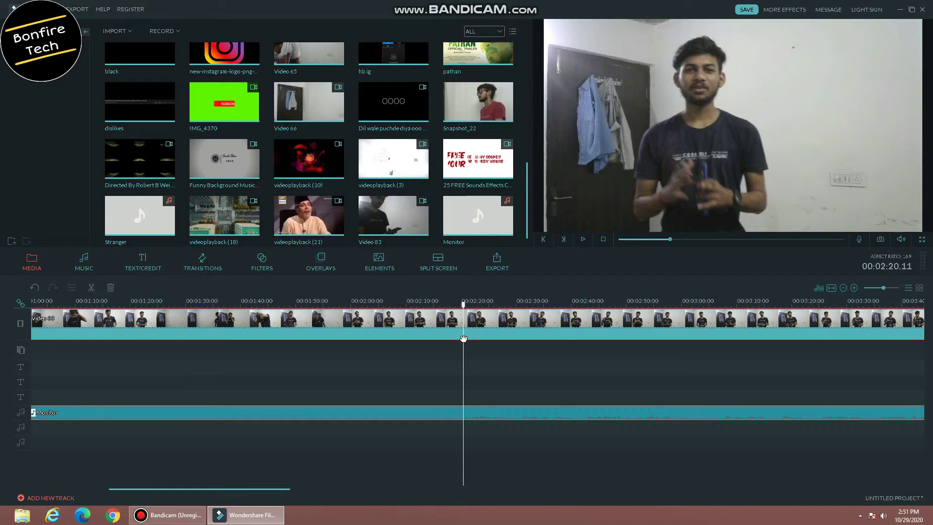
left_click(91, 289)
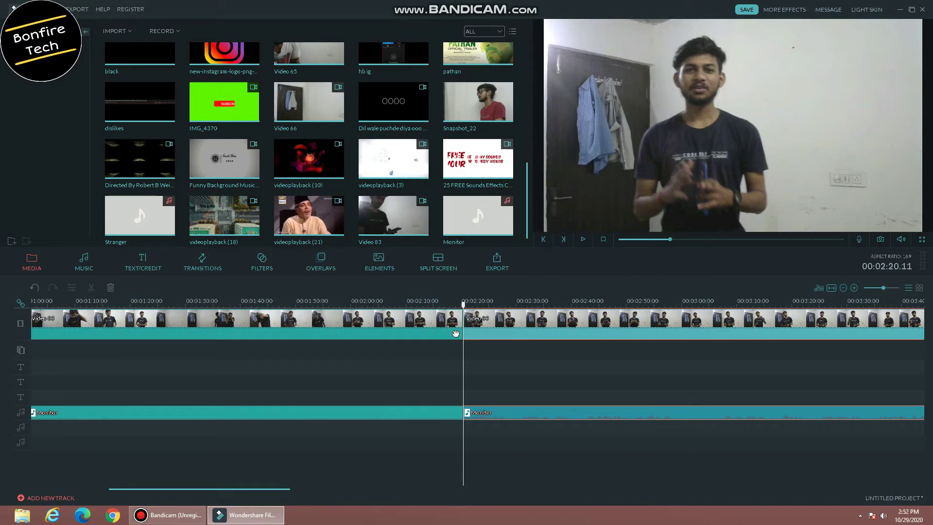
Step: Delete the video and audio pieces before the split, and move the remaining Monitor audio to the start of its track
key("Home")
left_click(437, 413)
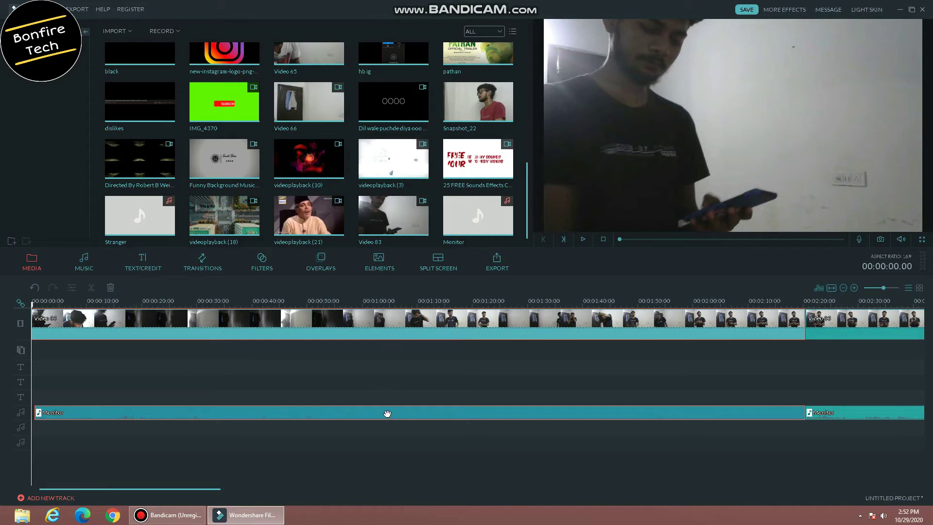
left_click(110, 288)
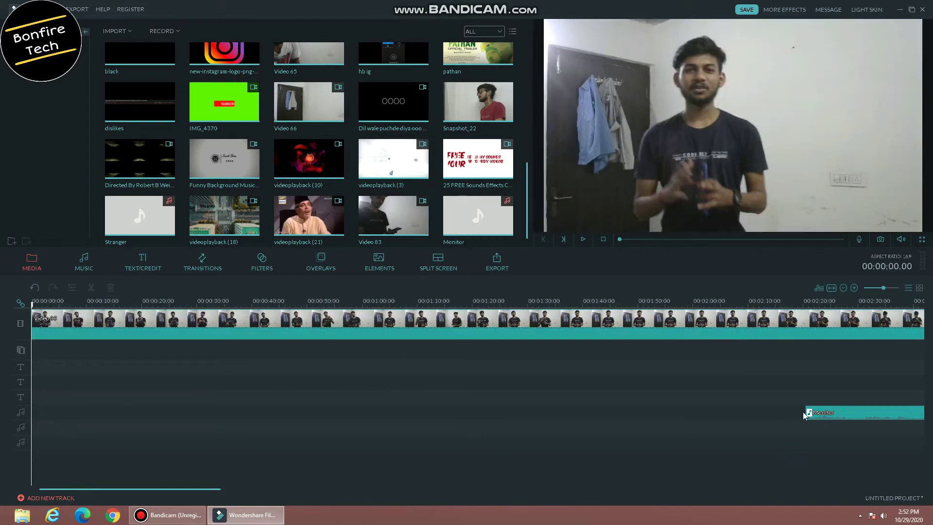
left_click(809, 413)
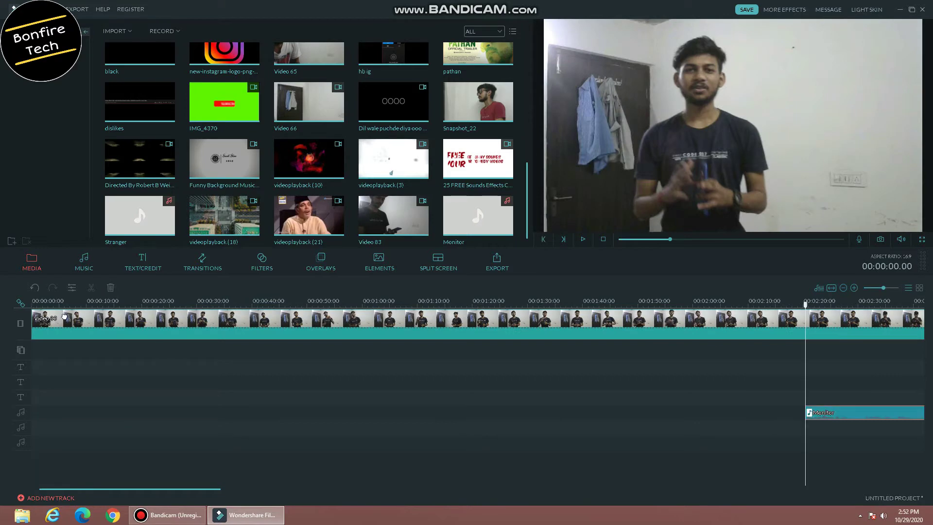
key("ctrl+z")
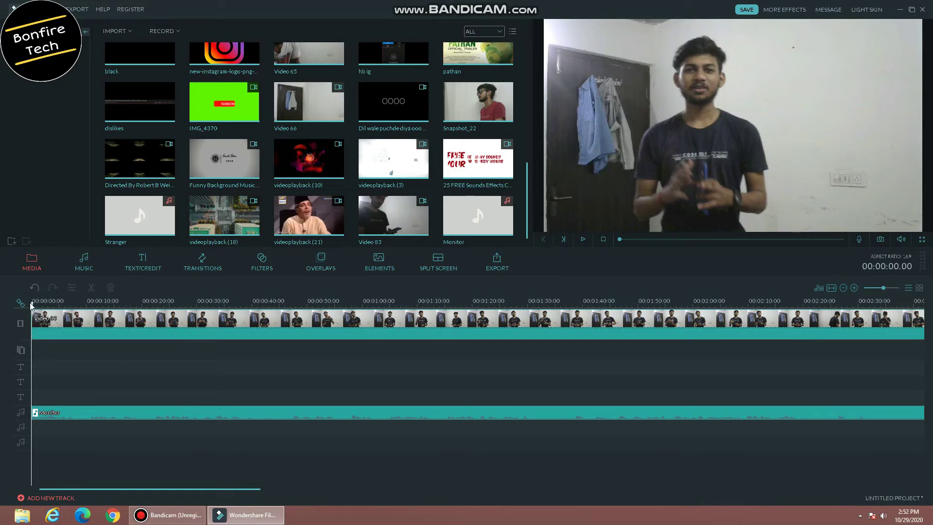
Step: Play the opening of the trimmed footage and split the video and Monitor audio at 00:00:11.00
left_click_drag(47, 312, 69, 343)
key("space")
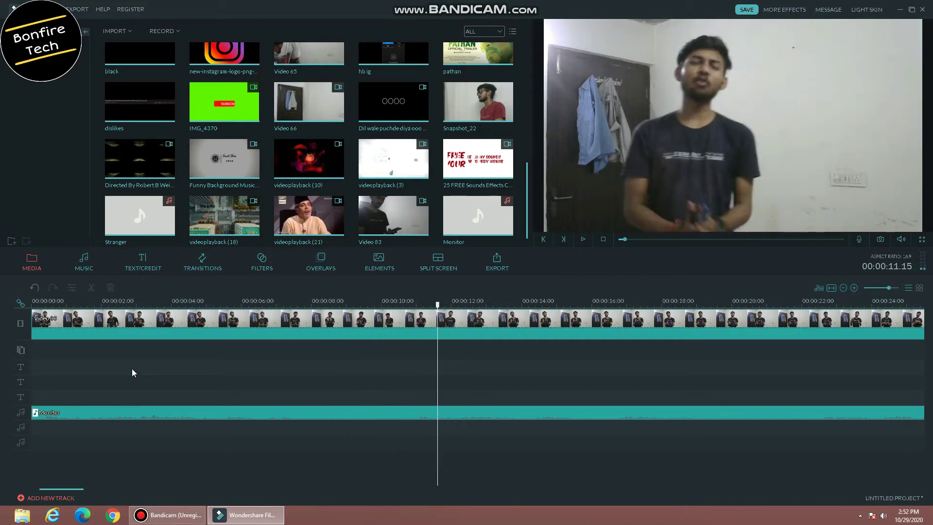
left_click(396, 304)
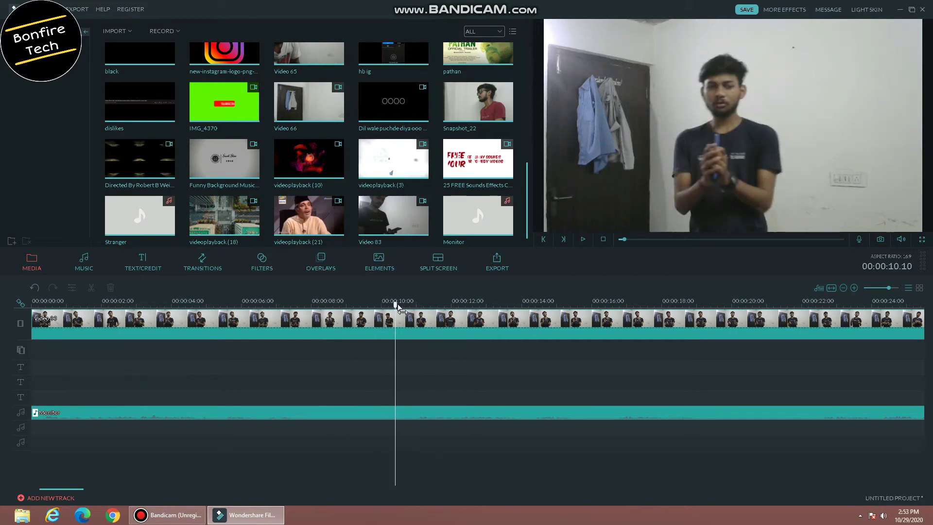
left_click_drag(398, 312, 419, 326)
left_click(417, 325)
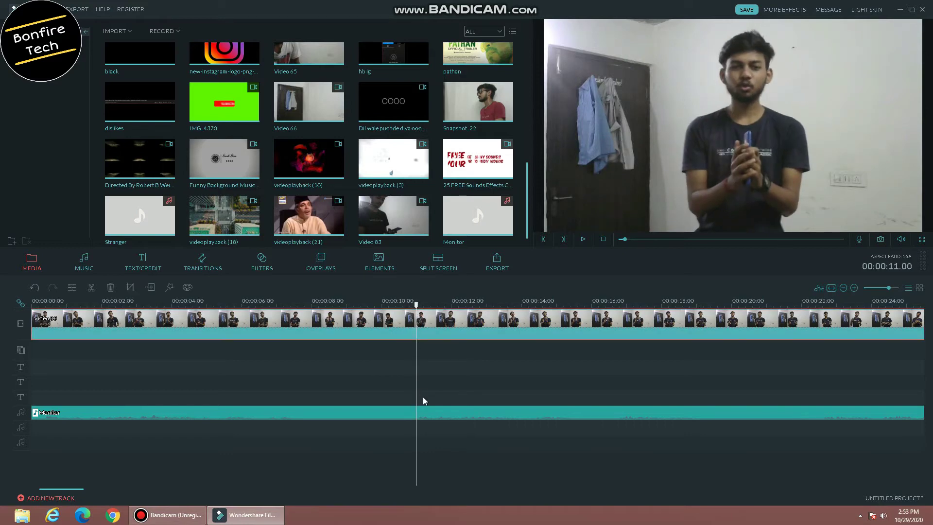
left_click(425, 411)
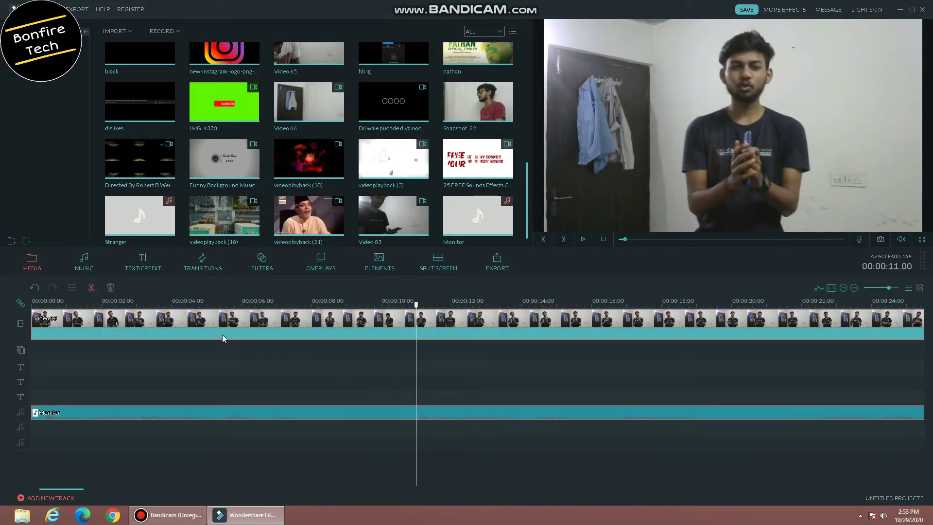
key("ctrl+b")
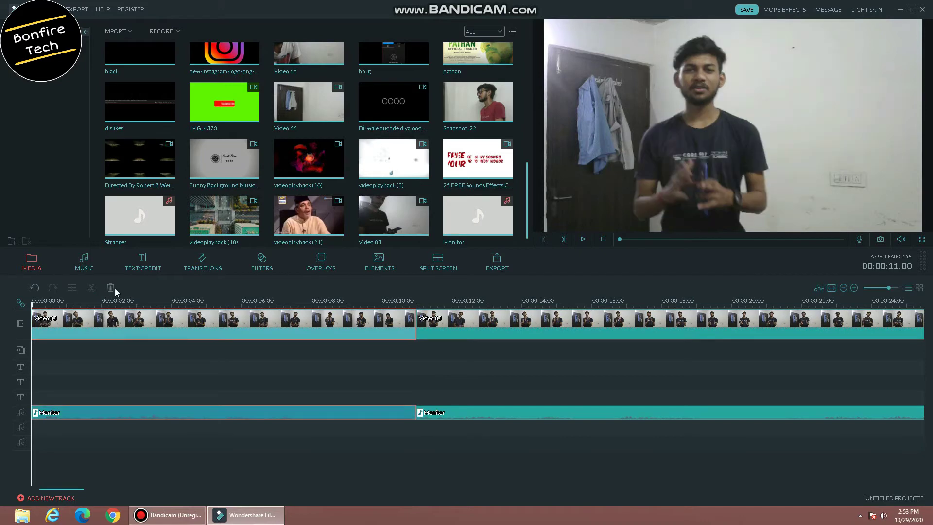
Step: Delete the first 11 seconds of video and audio, and move the remaining Monitor audio to the timeline start
key("ctrl+z")
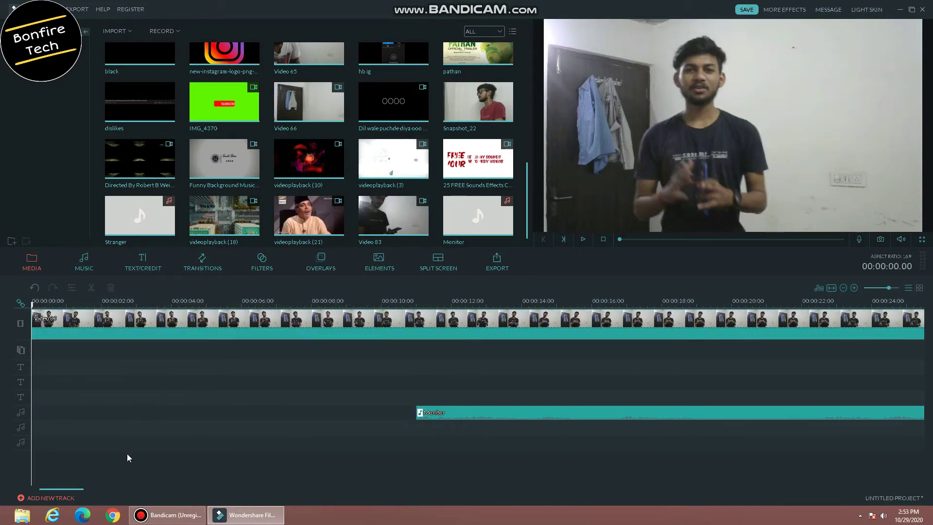
left_click_drag(381, 375, 325, 398)
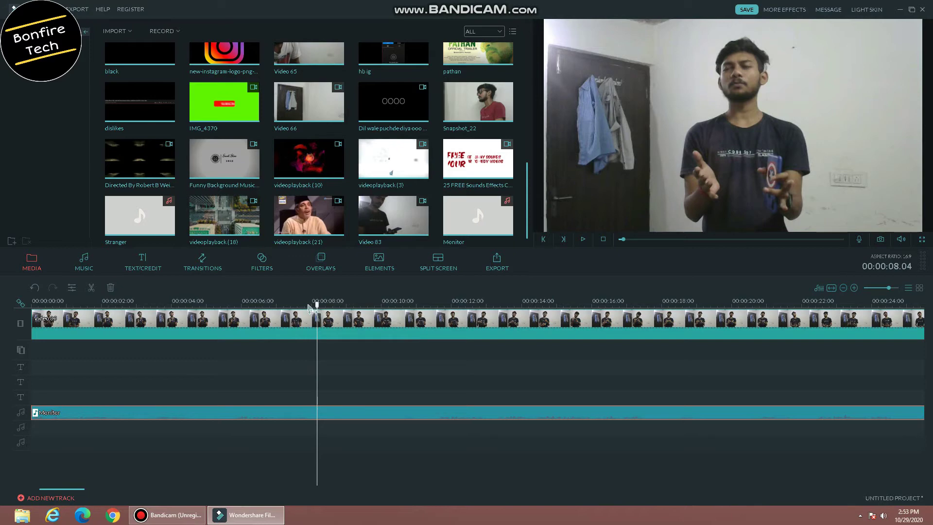
Step: Split the video clip and the Monitor audio at 00:00:08.16 and again at 00:00:11.15
left_click_drag(317, 306, 339, 326)
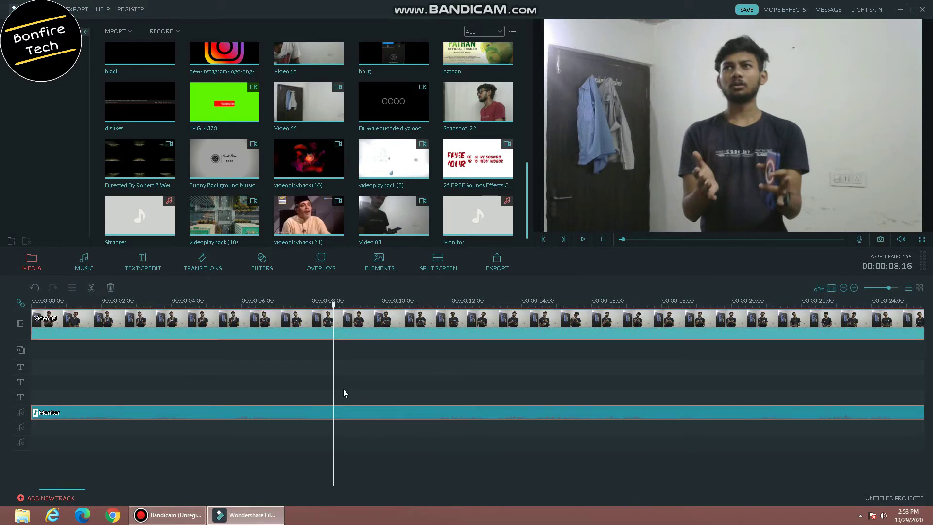
left_click(334, 324)
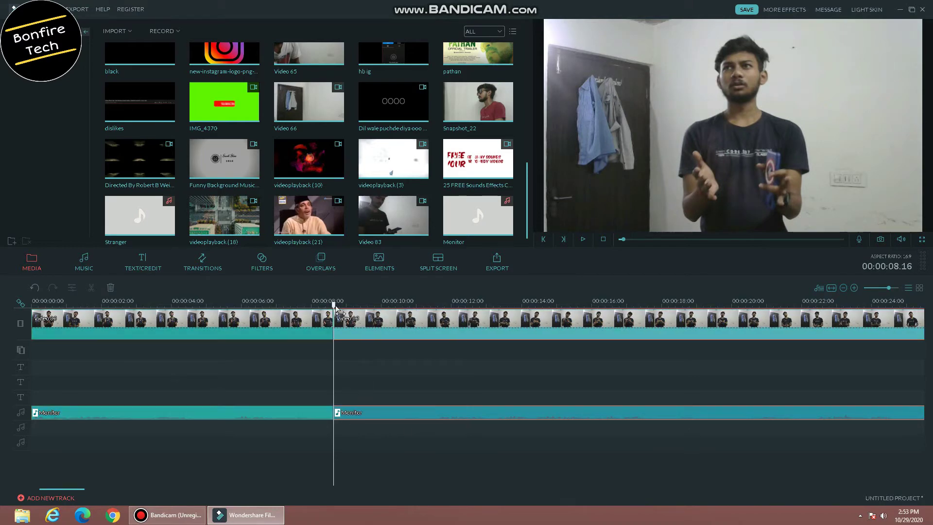
left_click(437, 302)
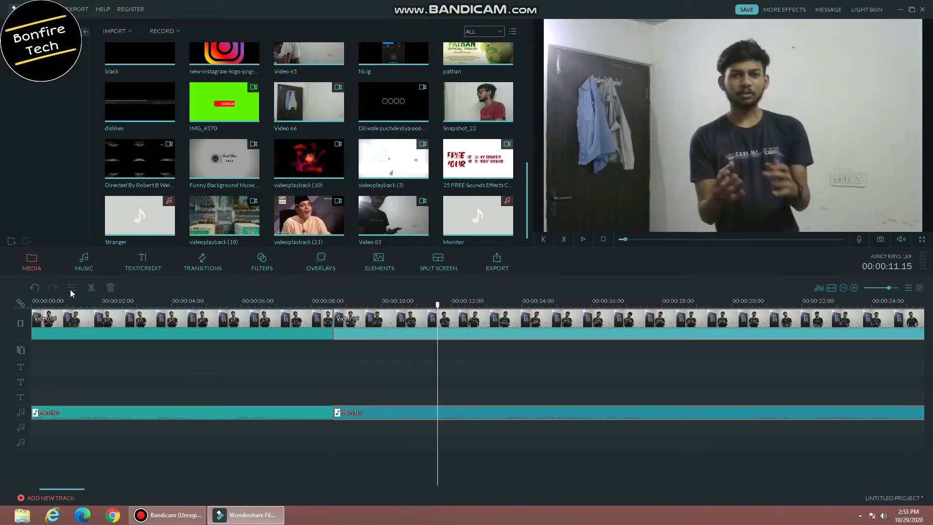
key("ctrl+b")
Step: Delete the video and audio section between the two splits and move the remaining Monitor audio up to close the gap
left_click(376, 336)
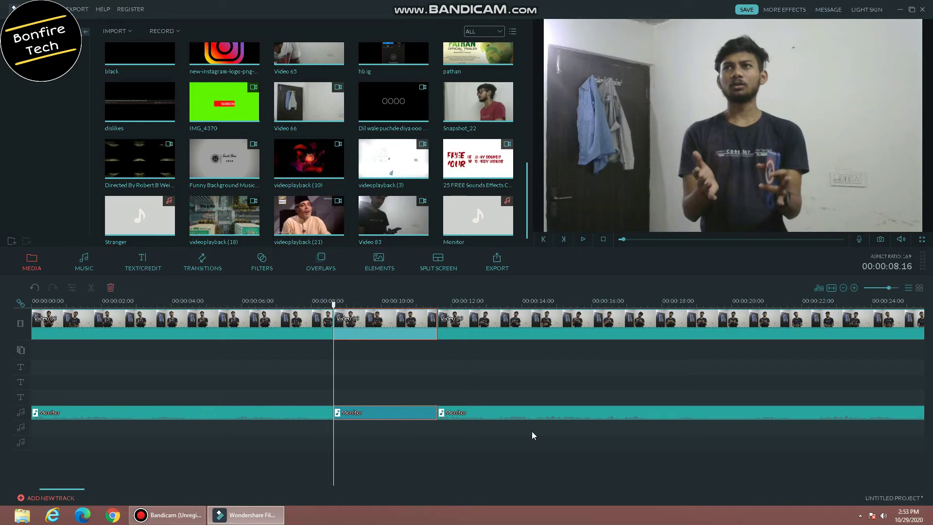
key("Delete")
left_click(421, 406)
key("Delete")
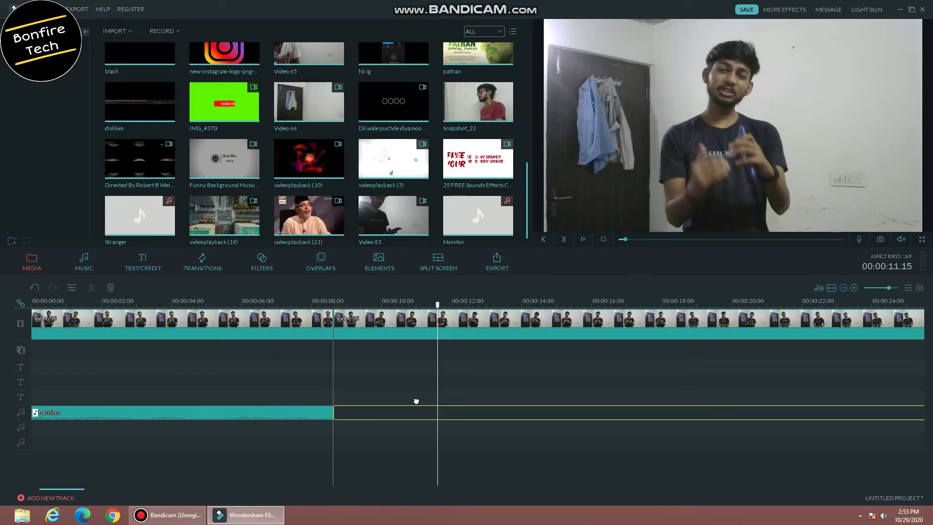
scroll(36, 462, "down", 2)
scroll(36, 463, "up", 2)
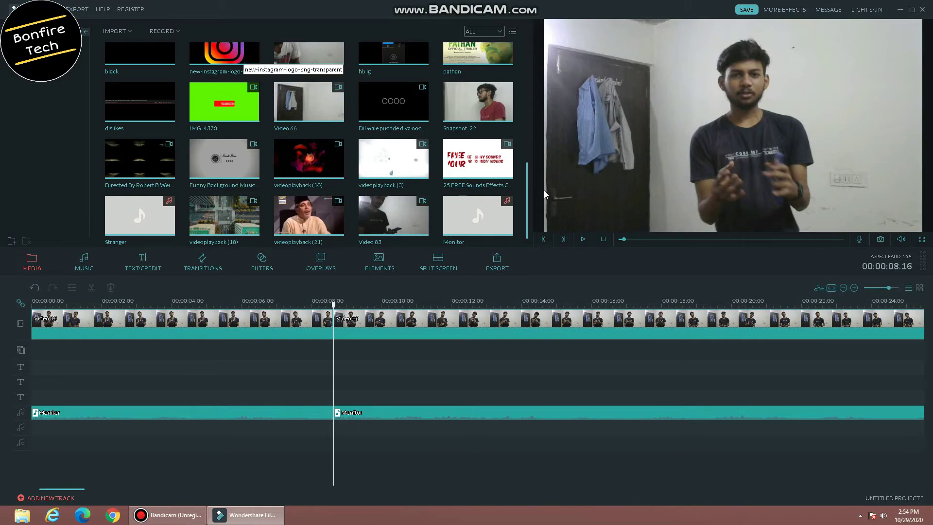
Step: Place the Instagram logo image on the overlay track at about 00:00:09.04 and shrink it into the lower-left corner of the picture
scroll(525, 185, "up", 2)
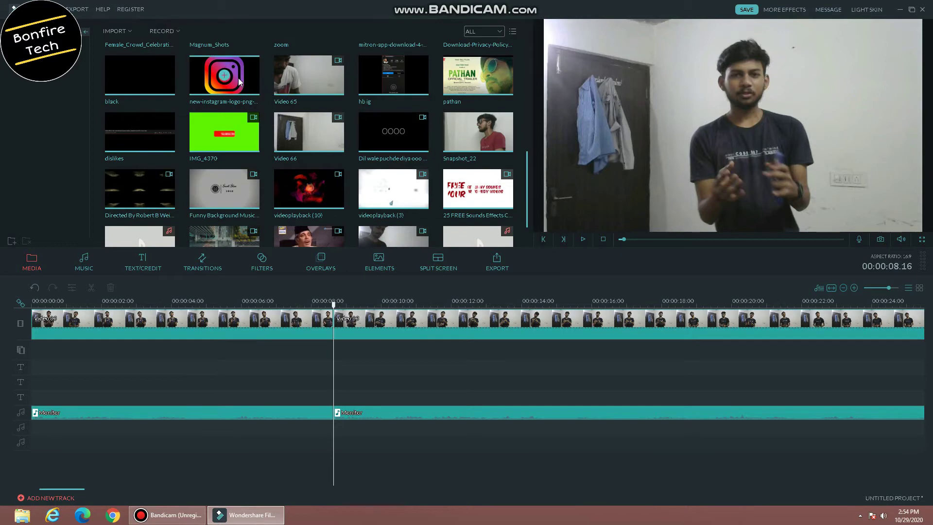
left_click(238, 80)
left_click_drag(345, 345, 352, 351)
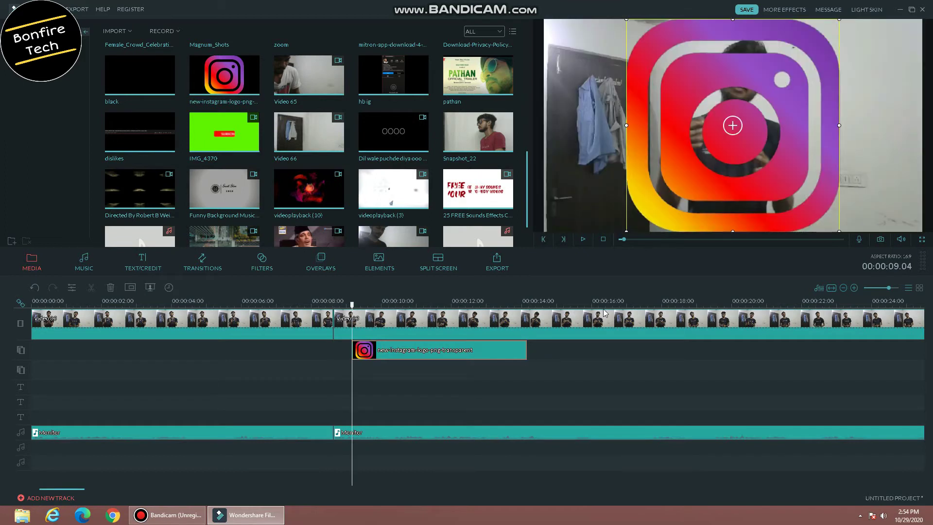
left_click_drag(839, 20, 553, 225)
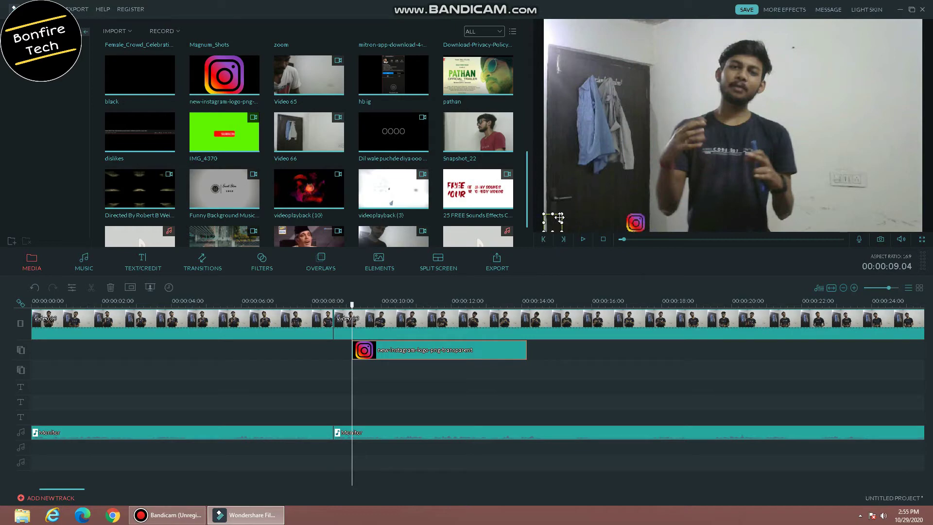
left_click(546, 376)
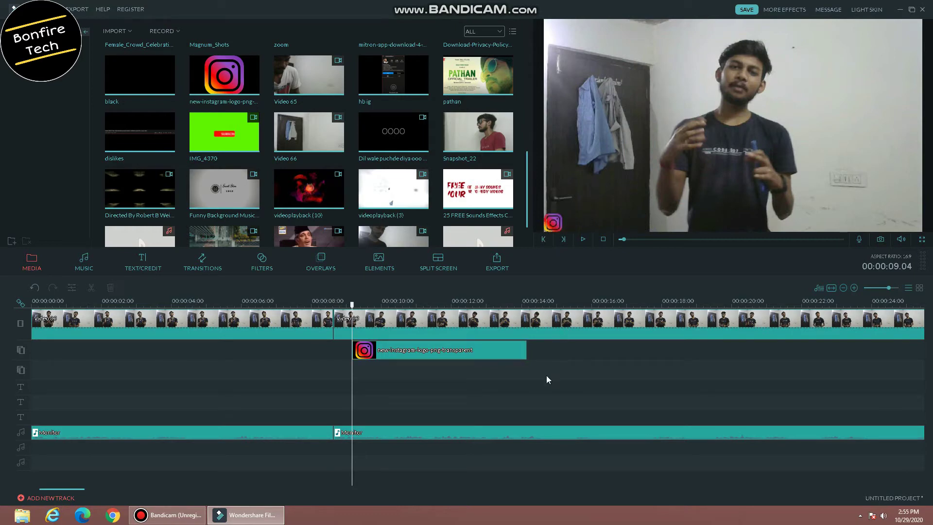
Step: Add the Subtitle 2 title on the text track at 00:00:09.09 and trim its end to 00:00:14.00
left_click(144, 267)
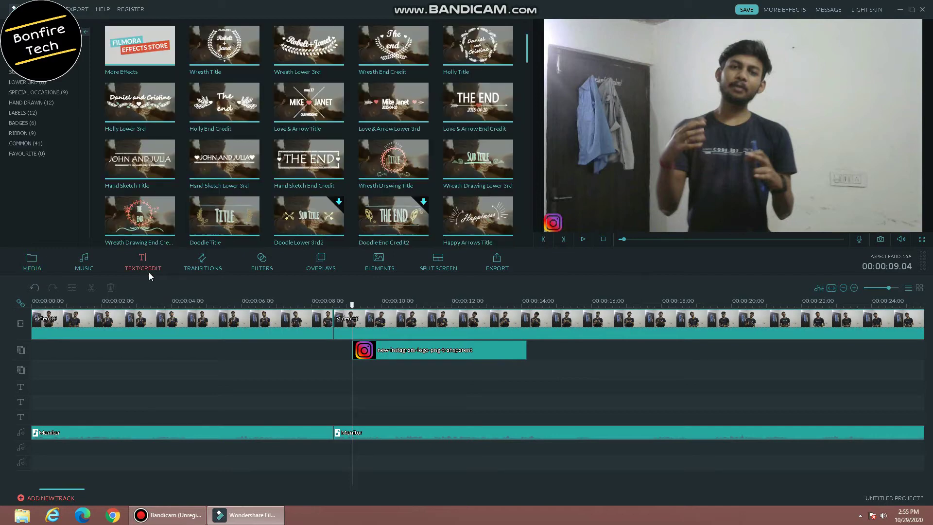
left_click(16, 72)
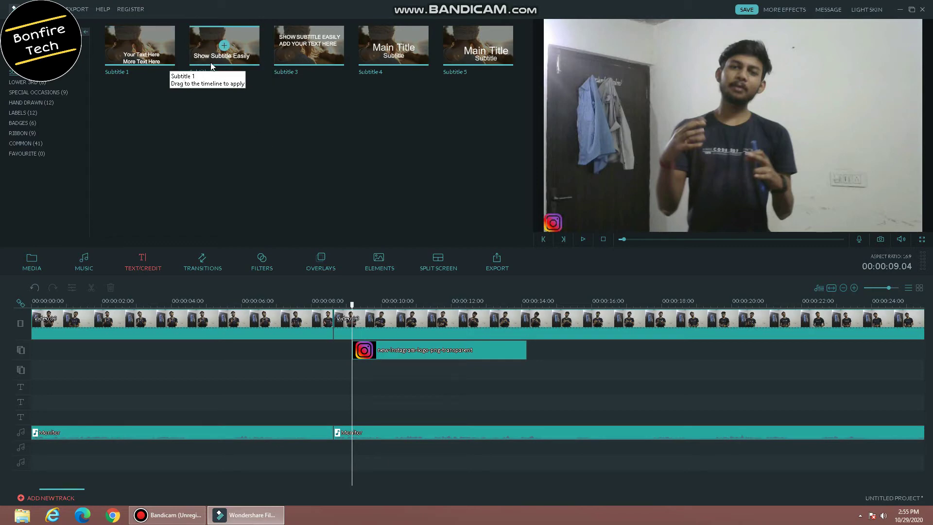
left_click_drag(210, 64, 361, 386)
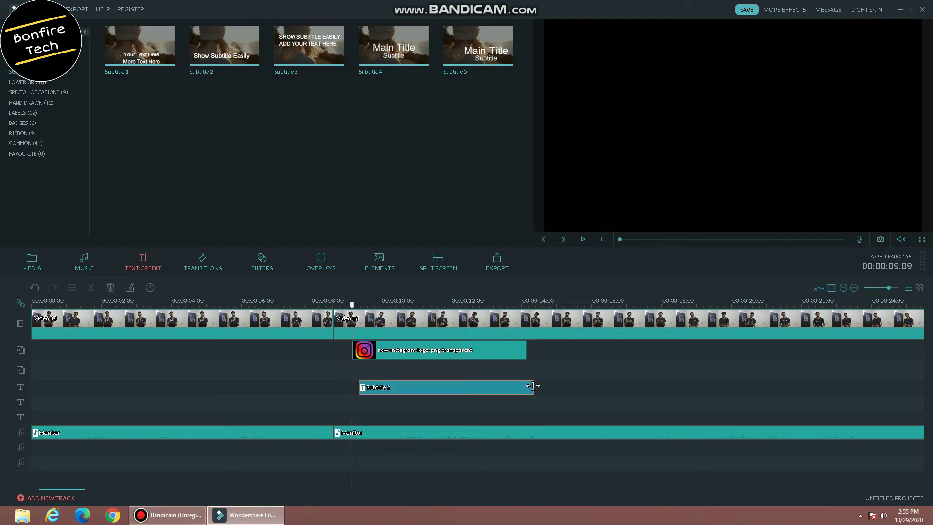
left_click_drag(533, 386, 521, 385)
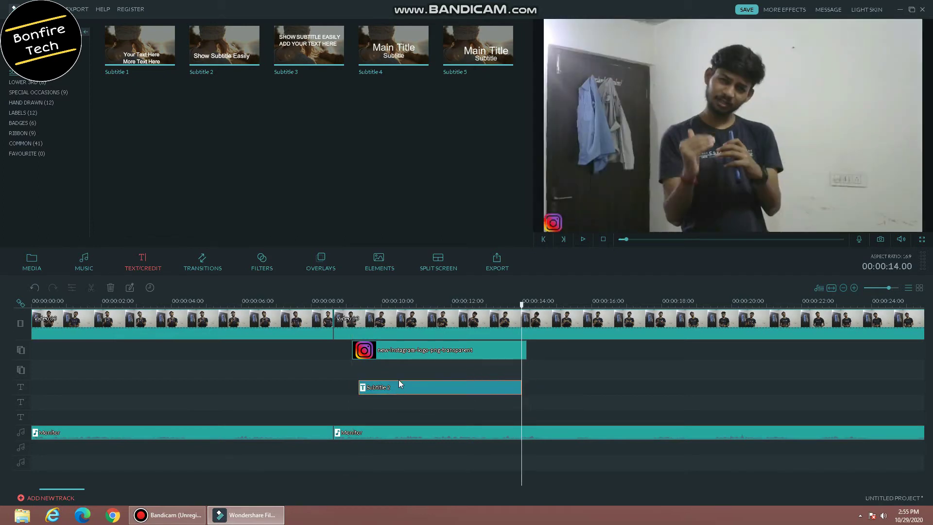
Step: Open the subtitle for advanced text editing and delete the semi-transparent black box behind its text
double_click(374, 391)
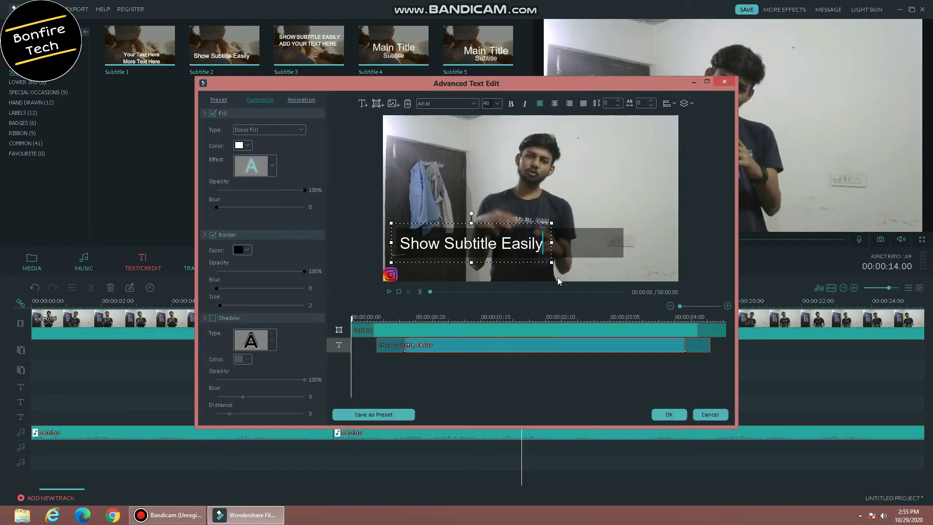
left_click(591, 246)
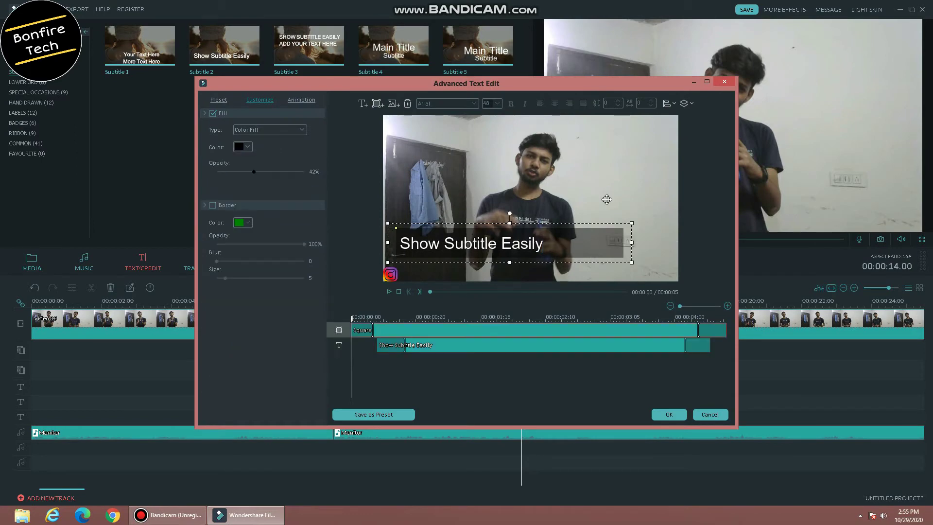
left_click_drag(590, 247, 613, 187)
left_click(408, 104)
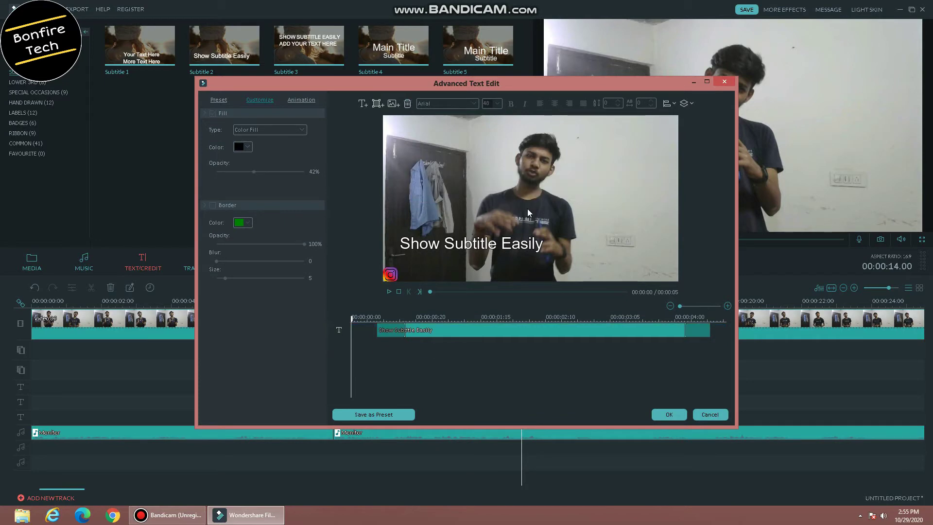
left_click(541, 240)
double_click(403, 243)
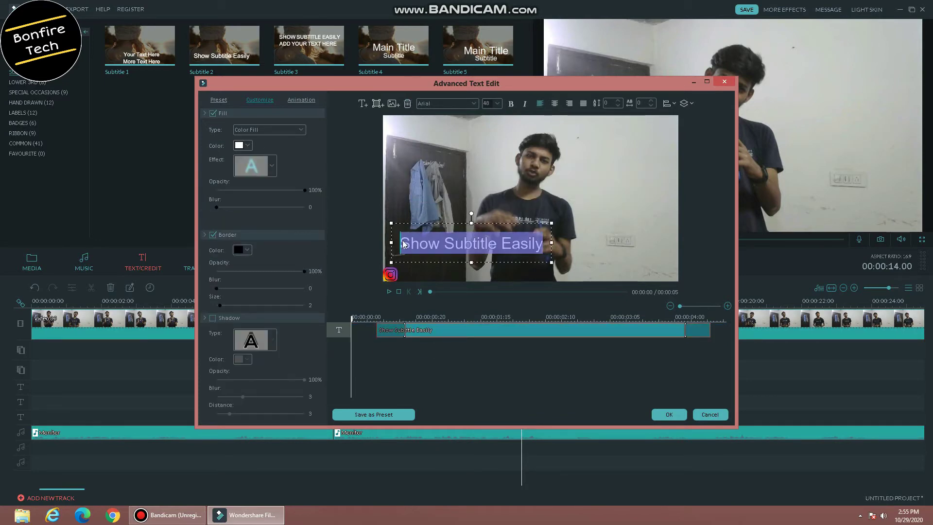
key("BackSpace")
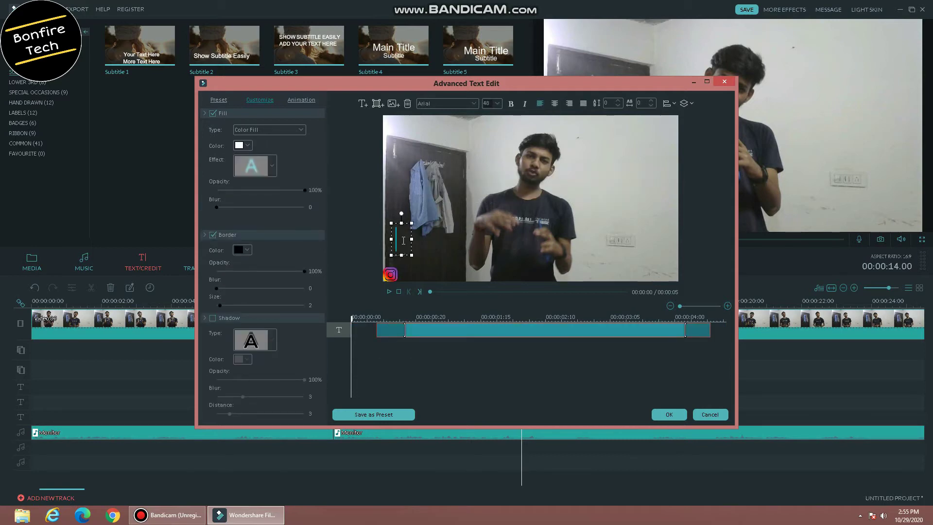
type("@n")
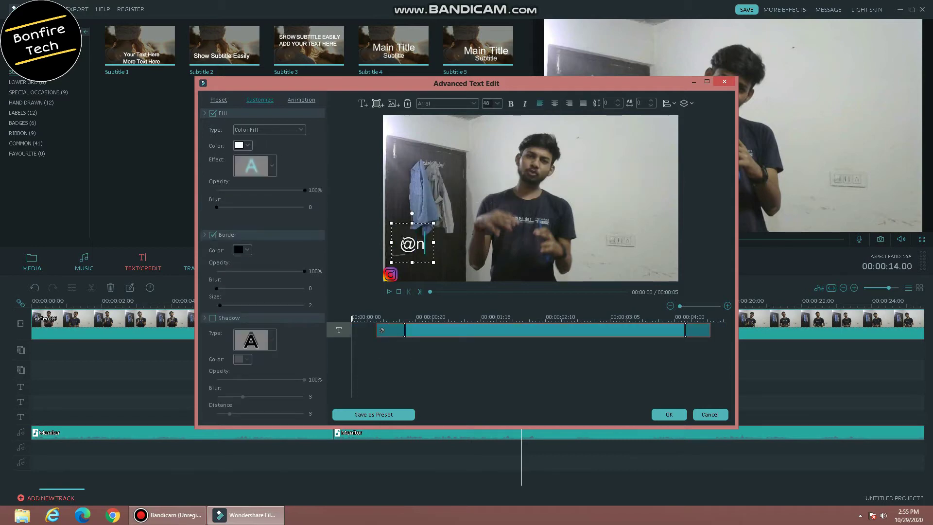
key("BackSpace")
type("bonfiretec")
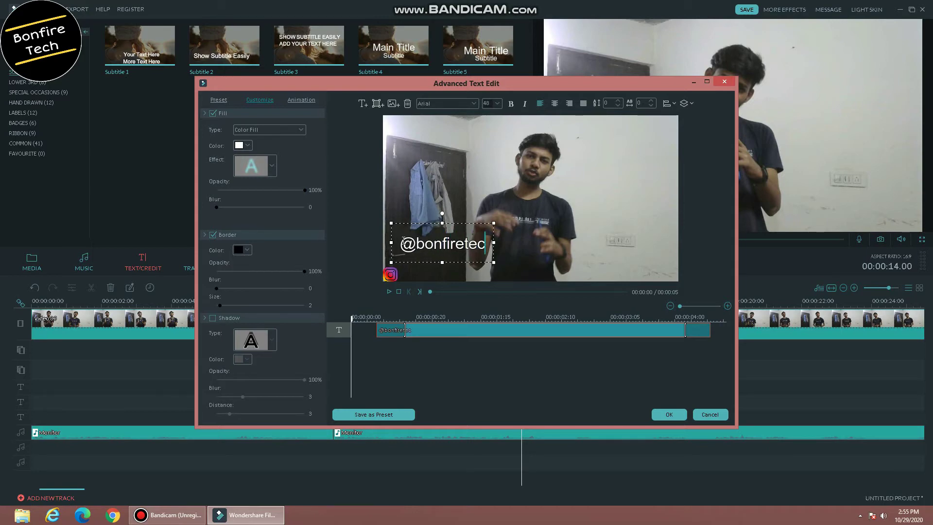
type("h")
left_click_drag(503, 223, 449, 257)
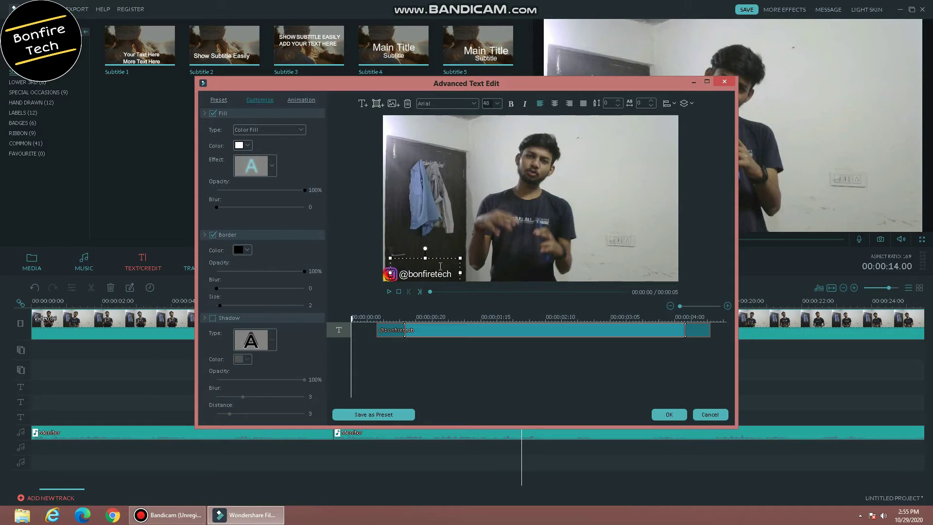
Step: Choose the left directional insert animation for the handle text, accept the title, and play the logo section from about 00:00:09
left_click(302, 100)
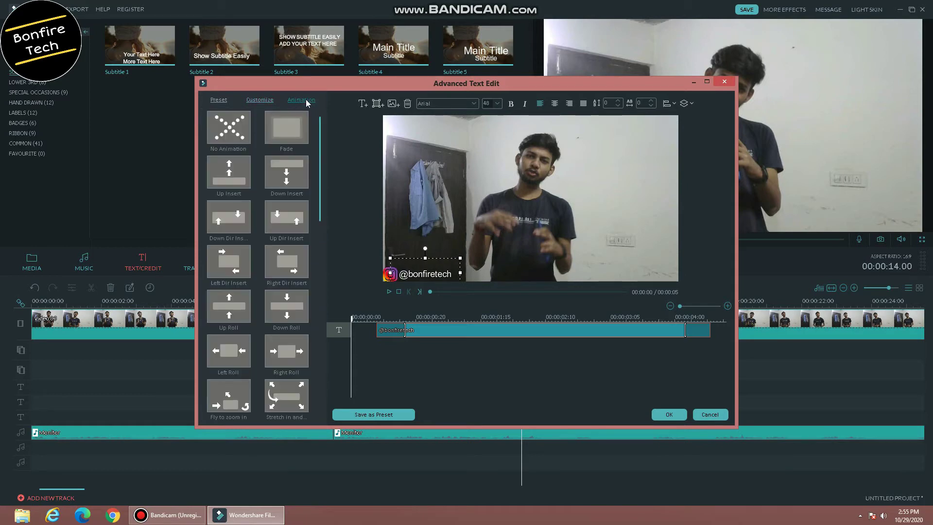
left_click(236, 268)
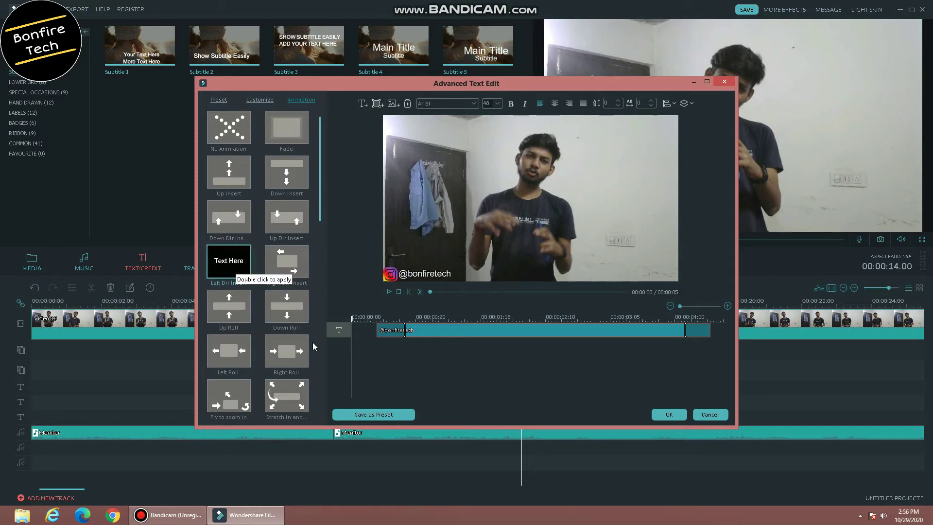
left_click(668, 416)
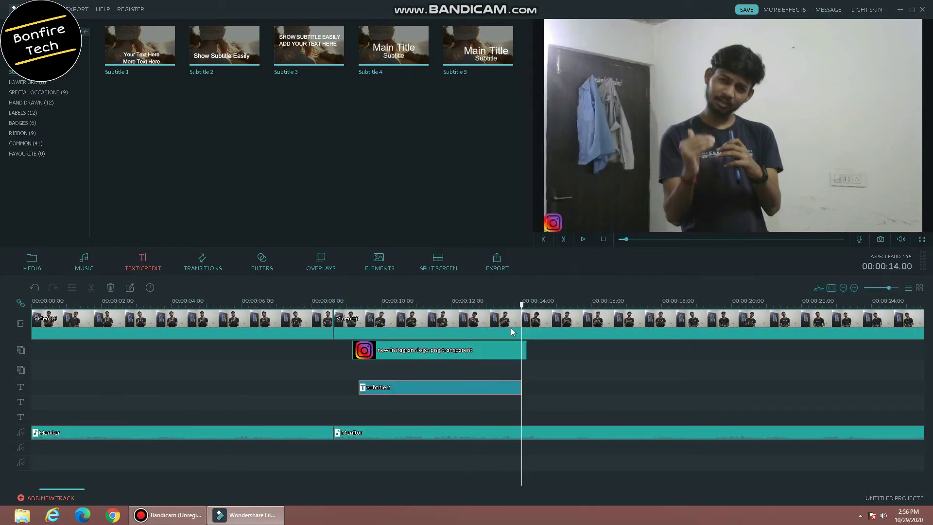
left_click_drag(522, 306, 353, 305)
key("space")
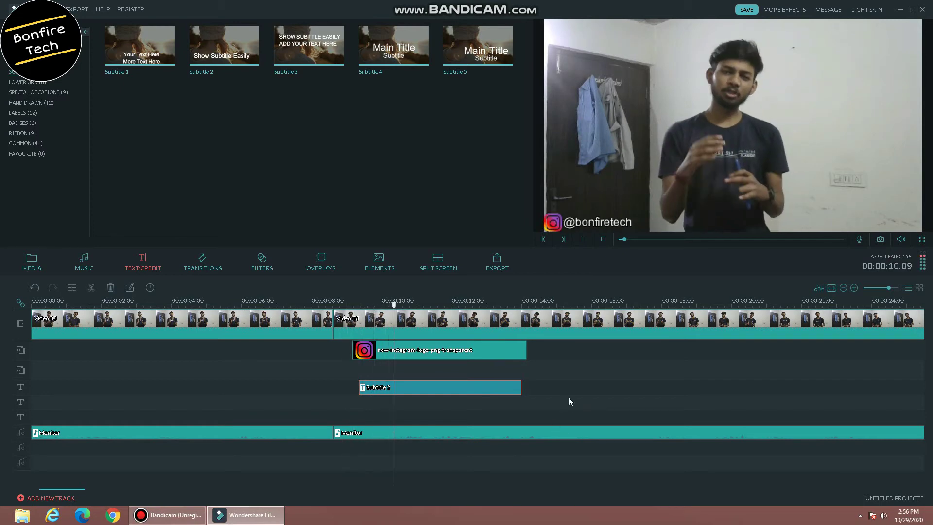
key("space")
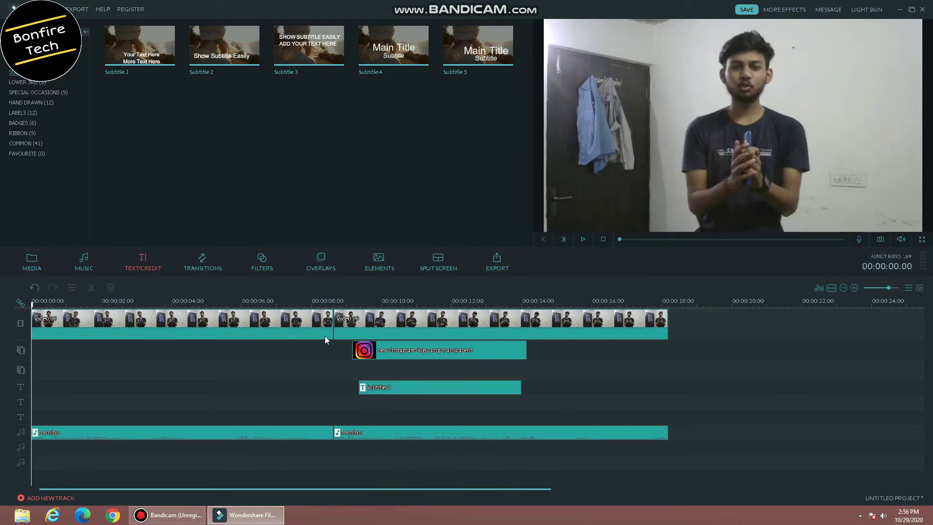
Step: Add the green-screen subscribe clip IMG_4370 to the overlay track at 00:00:01.05
left_click(33, 265)
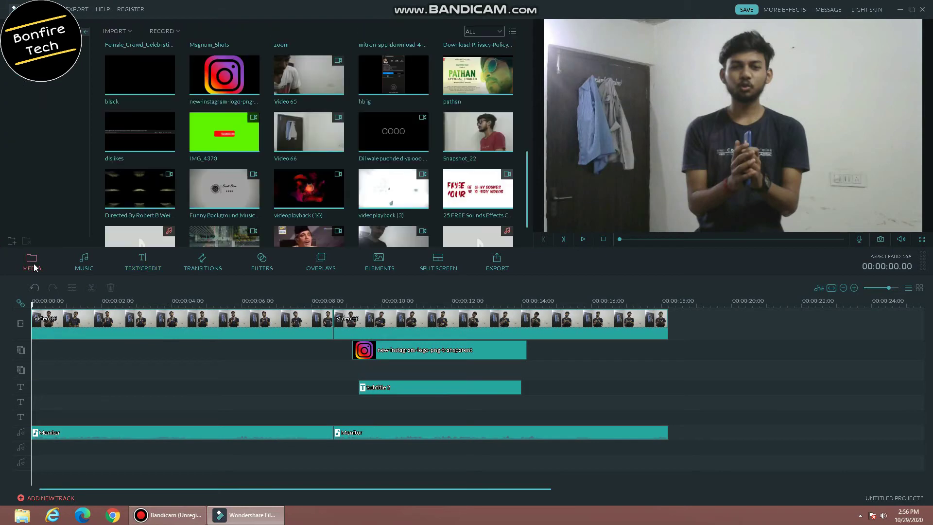
left_click(247, 135)
left_click_drag(585, 374, 74, 346)
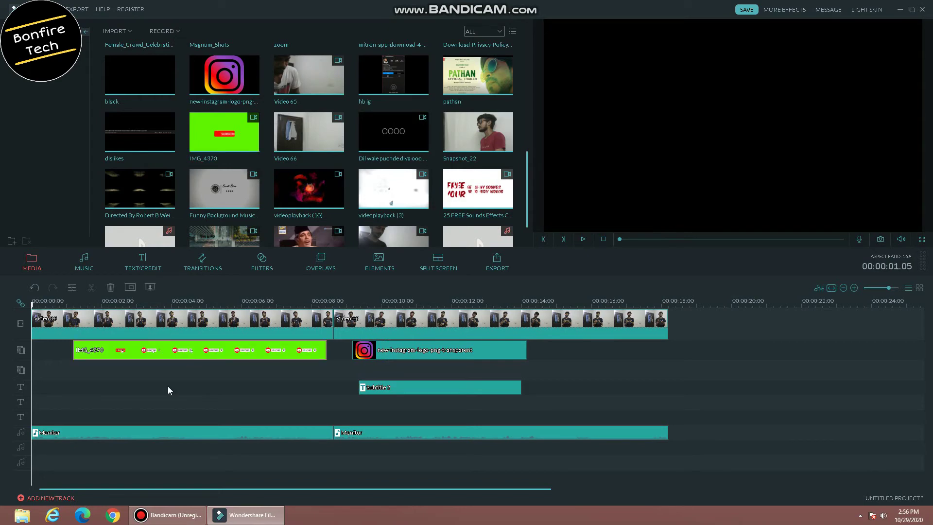
left_click(181, 354)
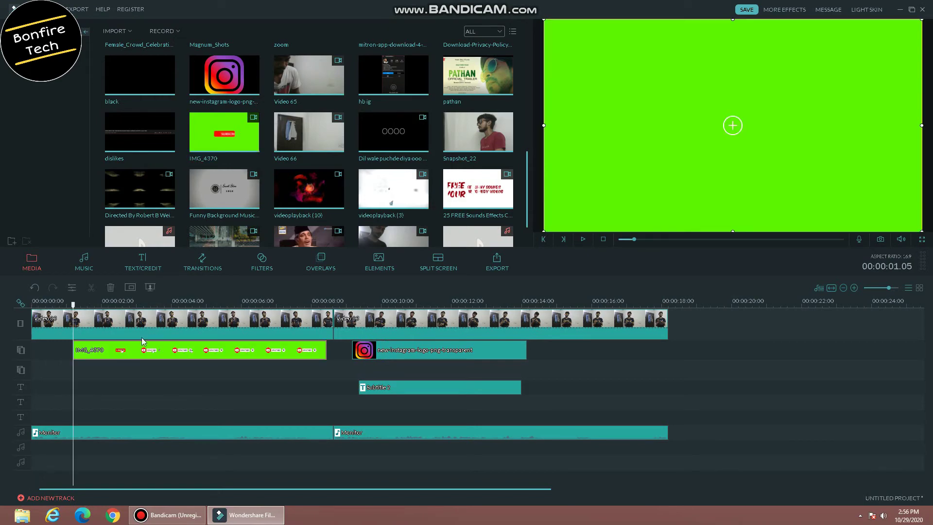
Step: Key out the subscribe clip's green background at intensity 59, shrink the clip into the picture's lower-right corner, and play it
left_click(150, 287)
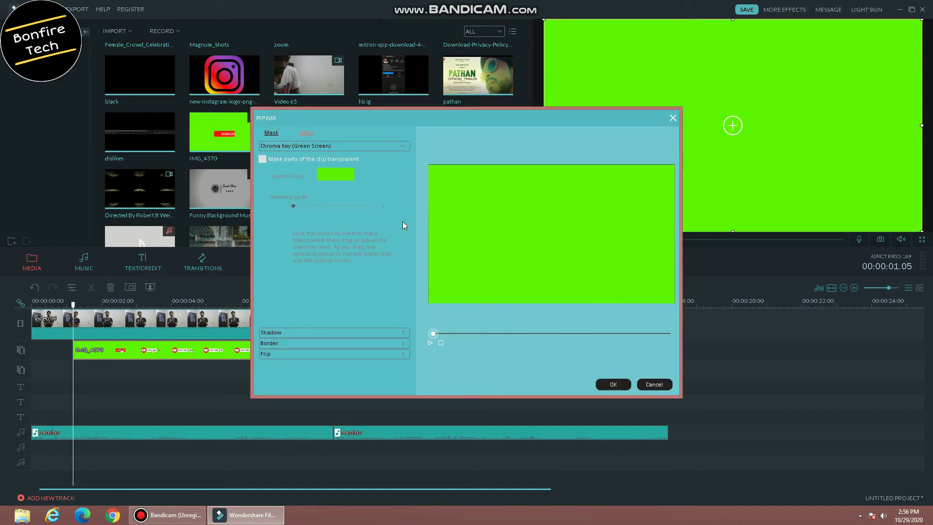
left_click(262, 160)
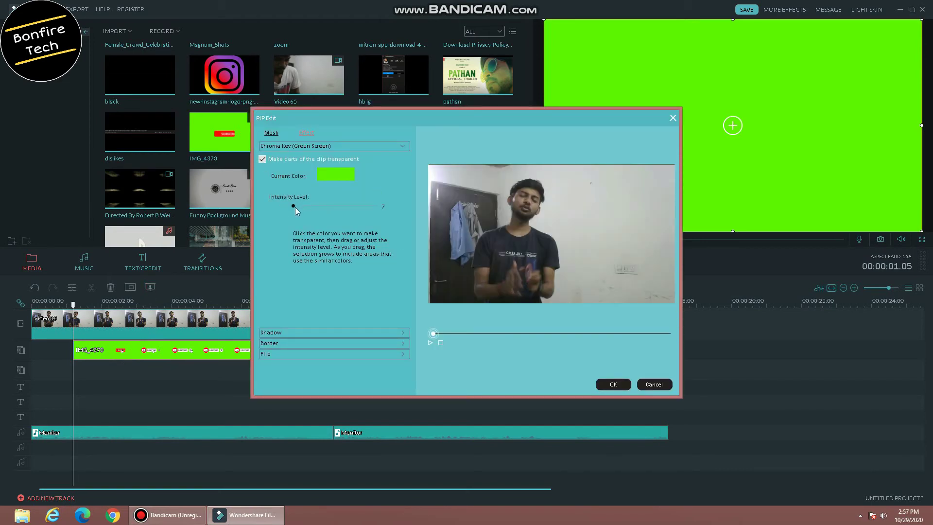
left_click_drag(293, 207, 316, 209)
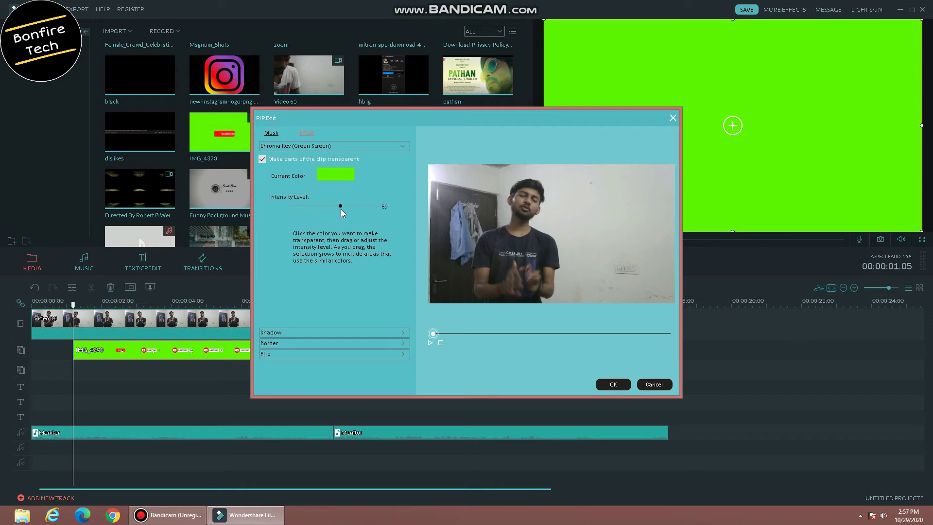
left_click(613, 384)
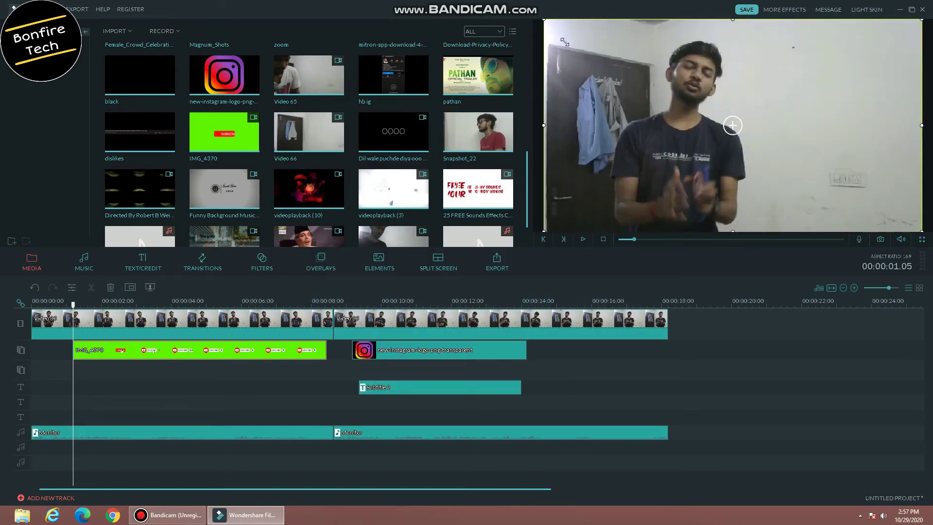
left_click_drag(544, 22, 742, 182)
key("space")
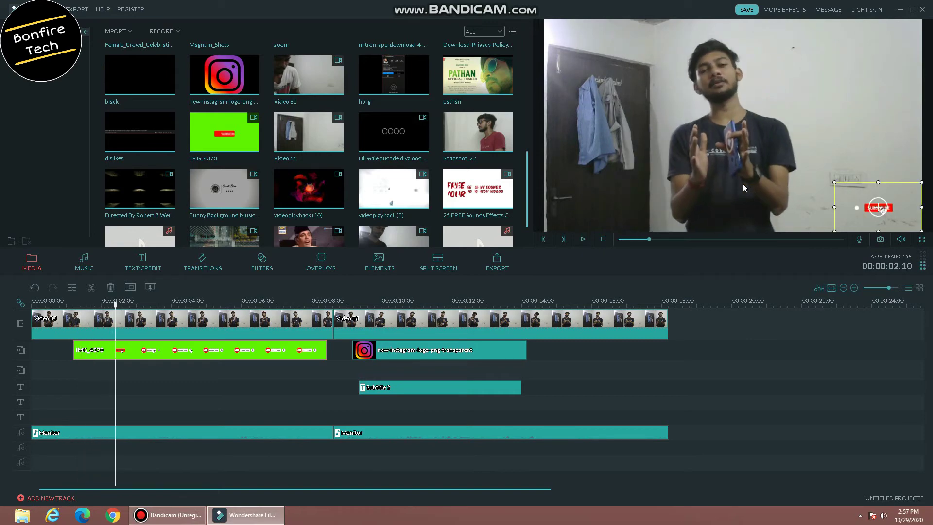
Step: Apply the Round_zoom_in transition between the first two clips on the main video track and play it
key("space")
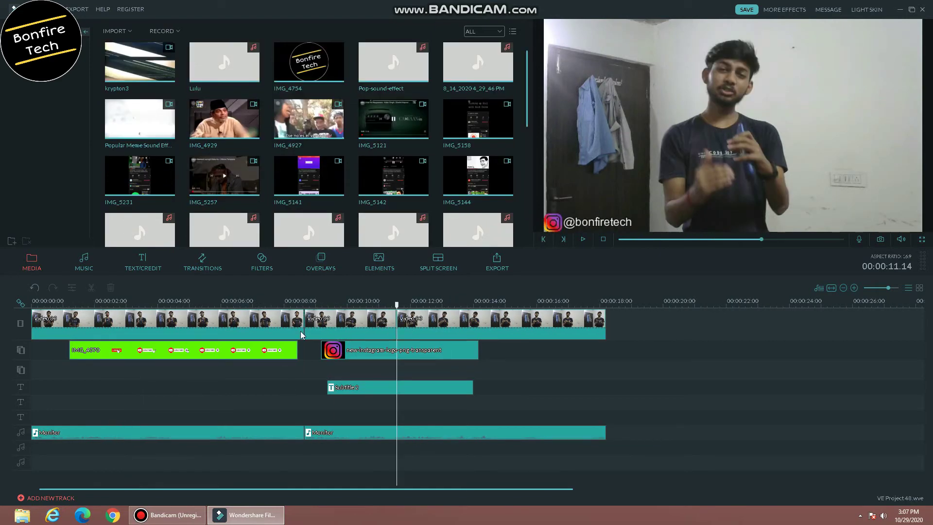
left_click(183, 270)
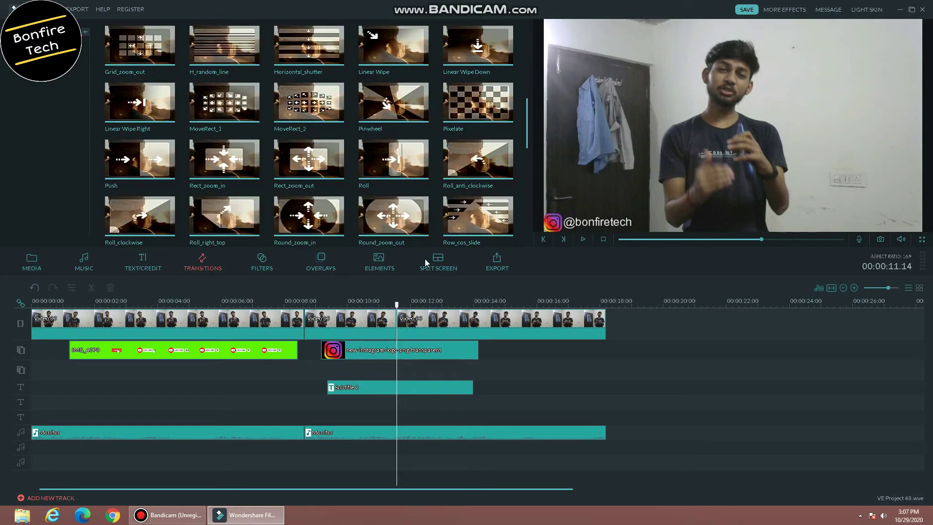
left_click(311, 201)
left_click_drag(303, 325, 287, 295)
key("space")
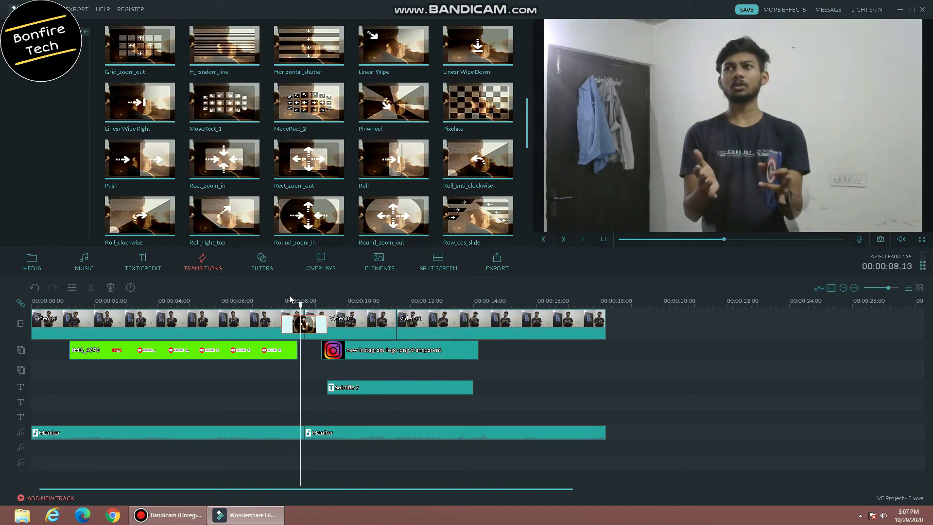
key("space")
key("space")
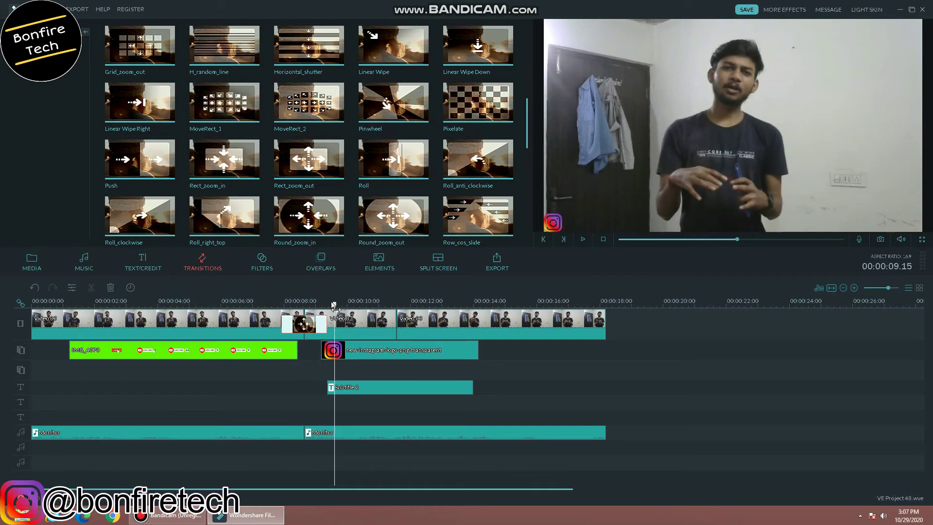
Step: Split the last clip on the main video track at 00:00:15.01 and insert the krypton3 clip at the cut
left_click(403, 320)
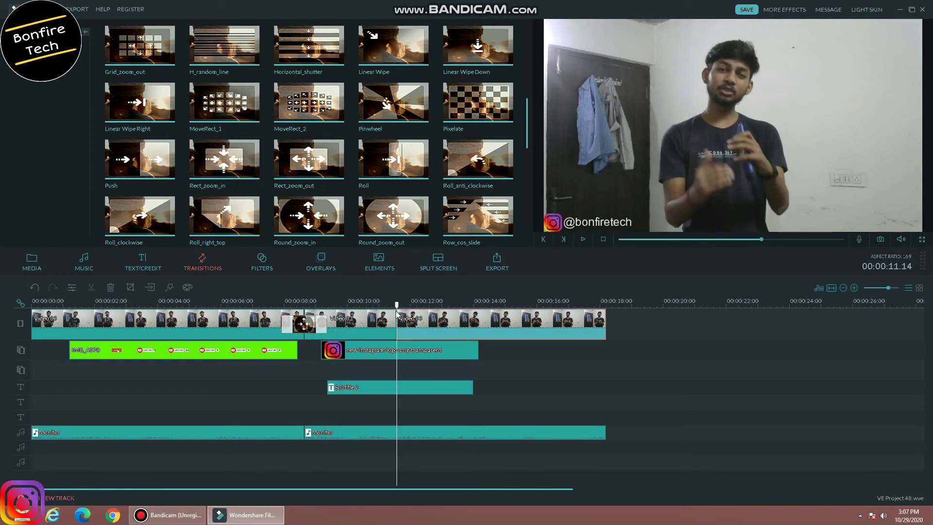
left_click_drag(397, 305, 506, 306)
left_click(92, 289)
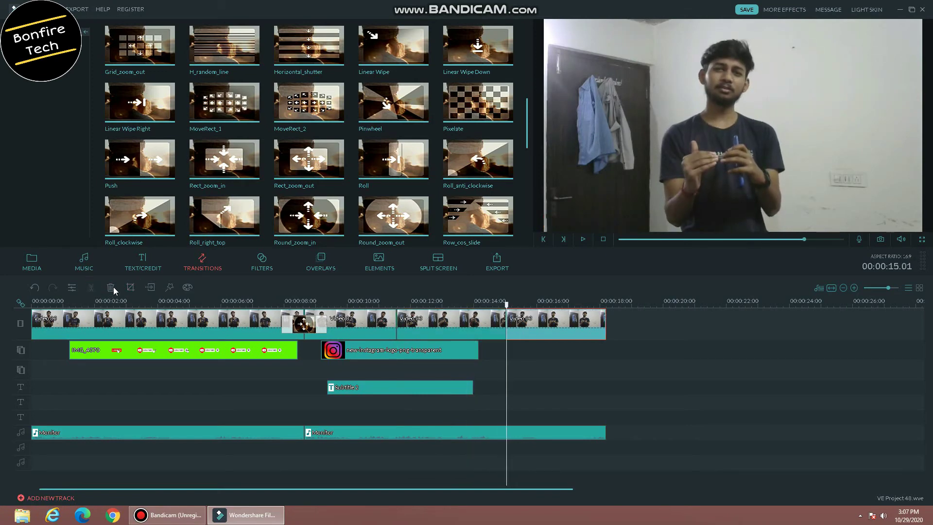
left_click(39, 271)
mouse_move(157, 73)
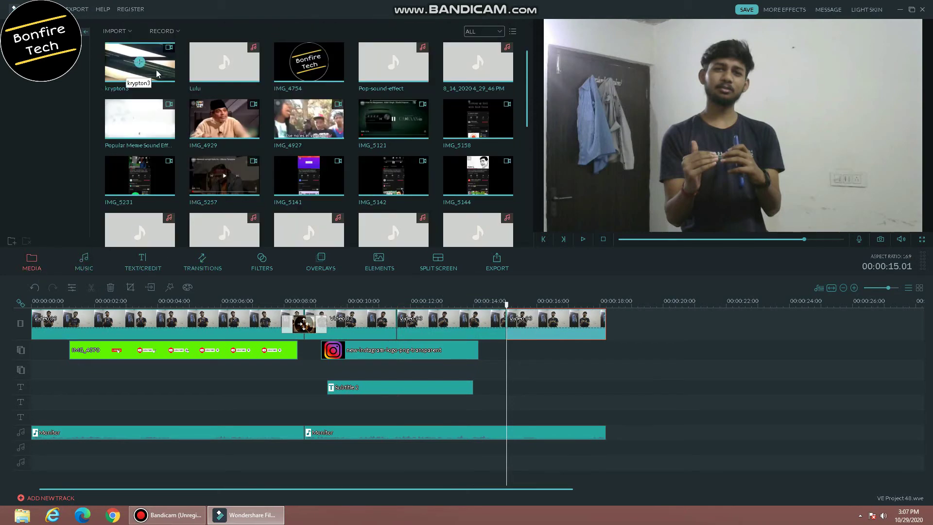
left_click_drag(157, 74, 506, 343)
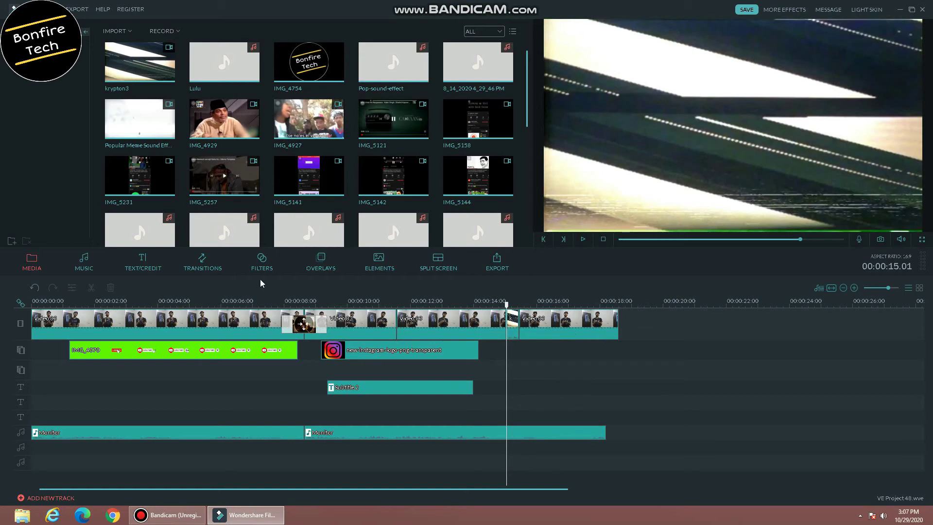
Step: Add the Fire 1 filter over the final video clip, play it, and trim the filter to the video's end at 00:00:18.15
left_click(256, 267)
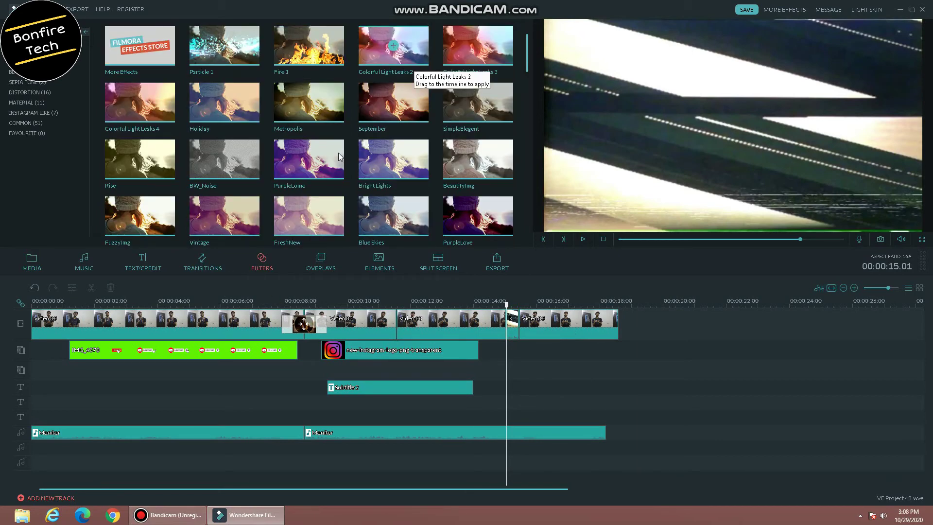
left_click_drag(300, 63, 544, 374)
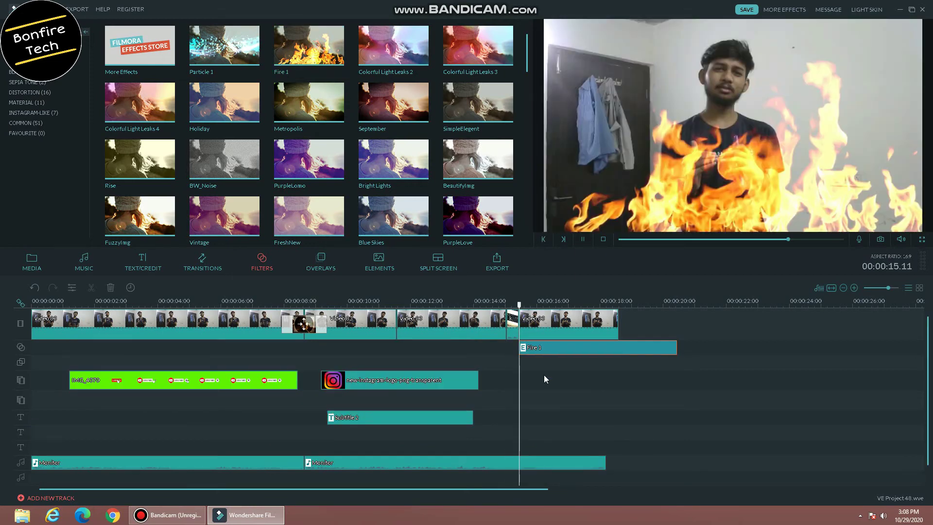
key("space")
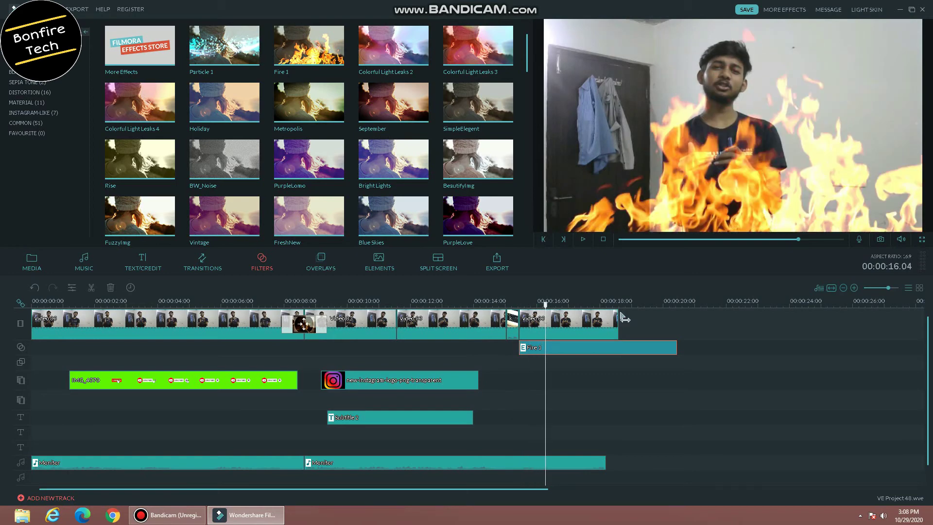
left_click(619, 313)
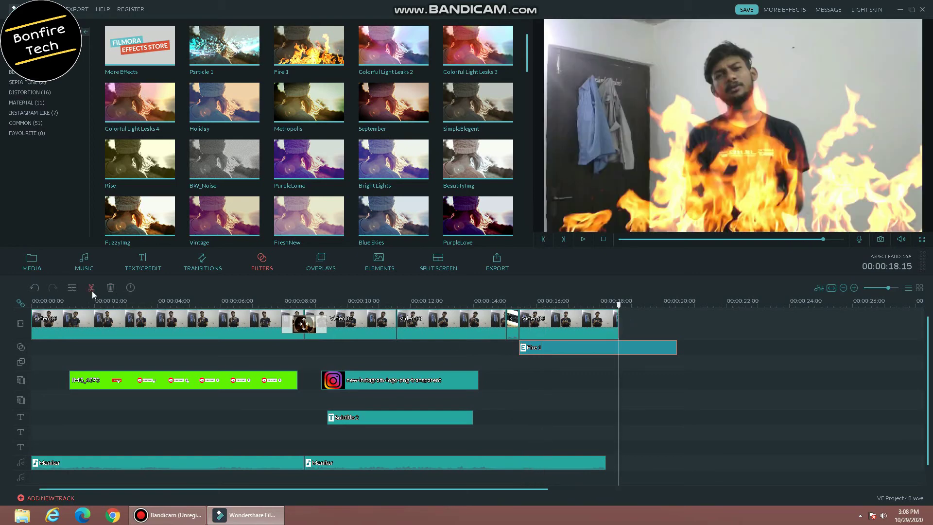
left_click(91, 287)
key("Delete")
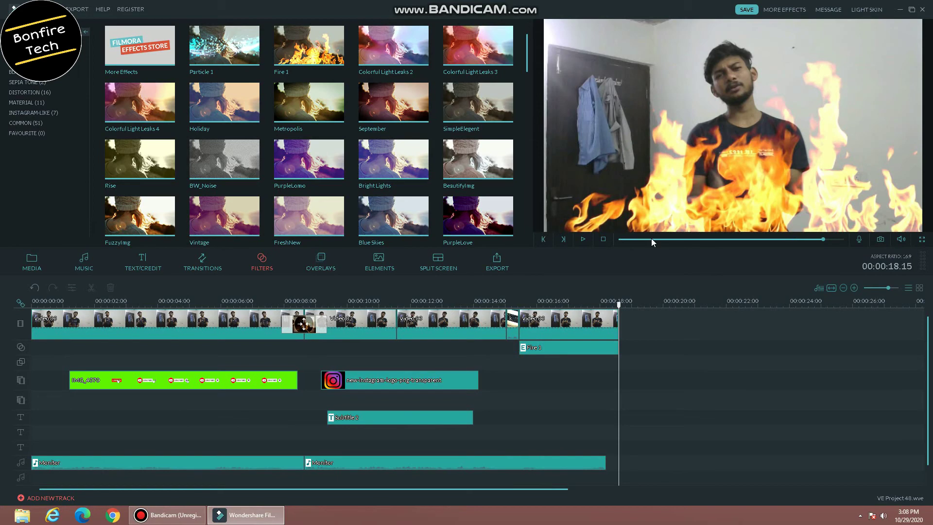
left_click_drag(652, 238, 561, 260)
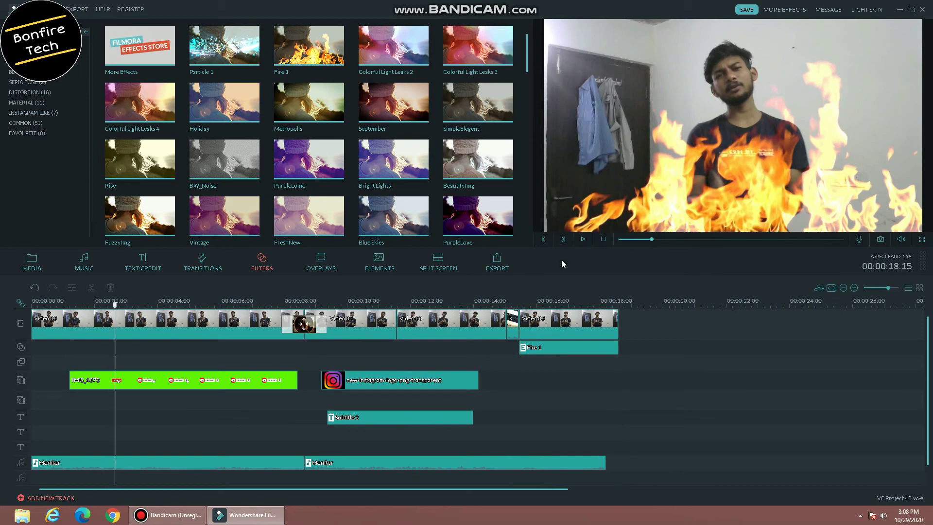
left_click(324, 265)
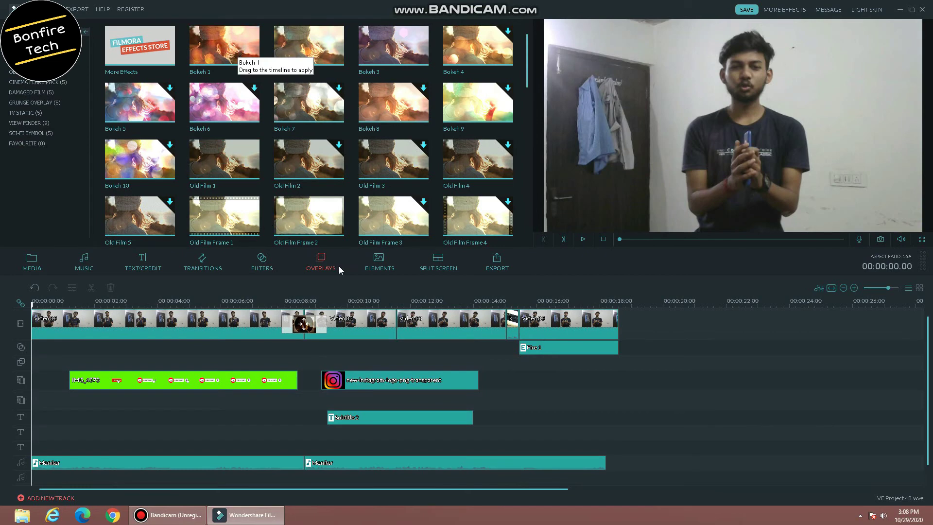
left_click(388, 269)
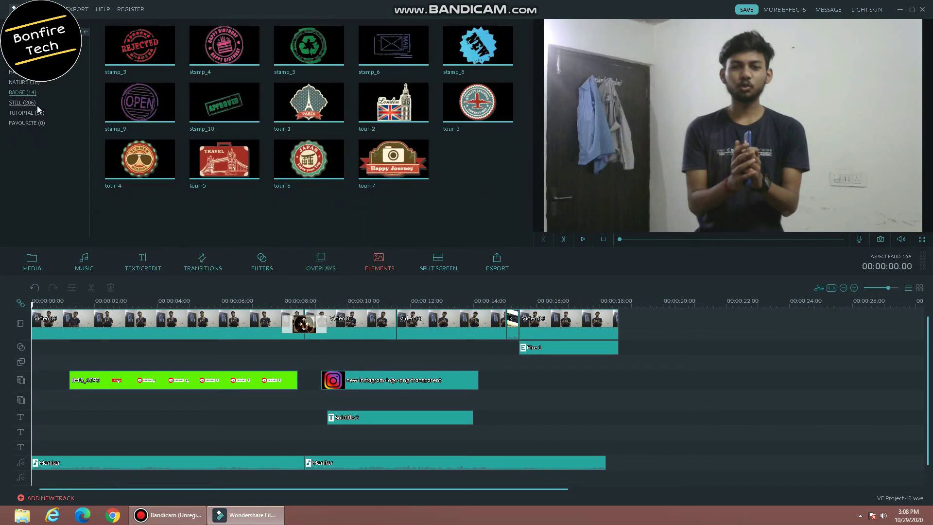
left_click(30, 116)
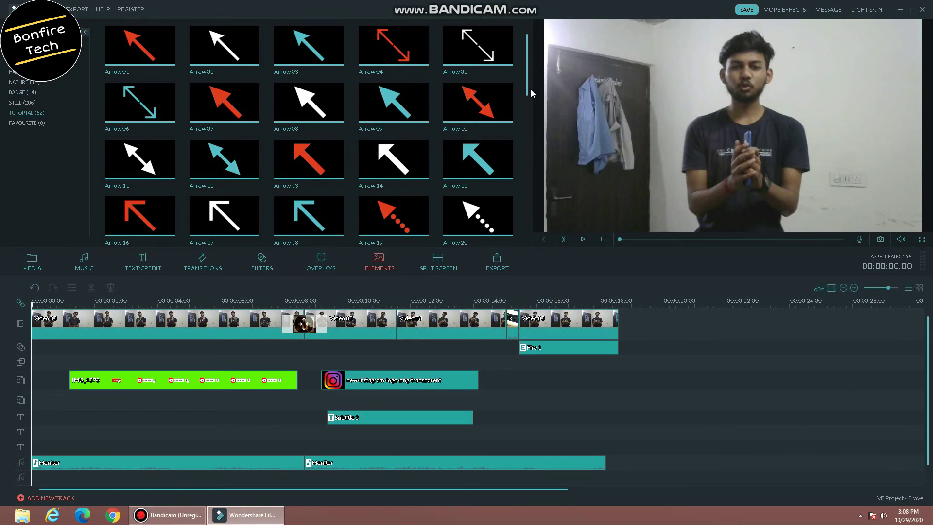
left_click_drag(525, 103, 524, 59)
Step: Add the Lulu music beneath the recorded audio from the project's start, then split it at 00:00:18.15 and delete the excess
left_click(49, 268)
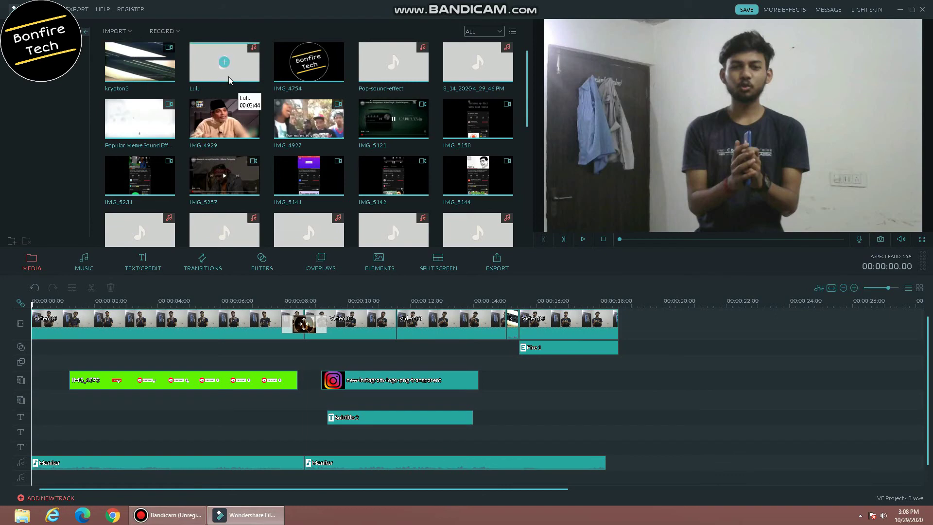
left_click_drag(196, 80, 37, 477)
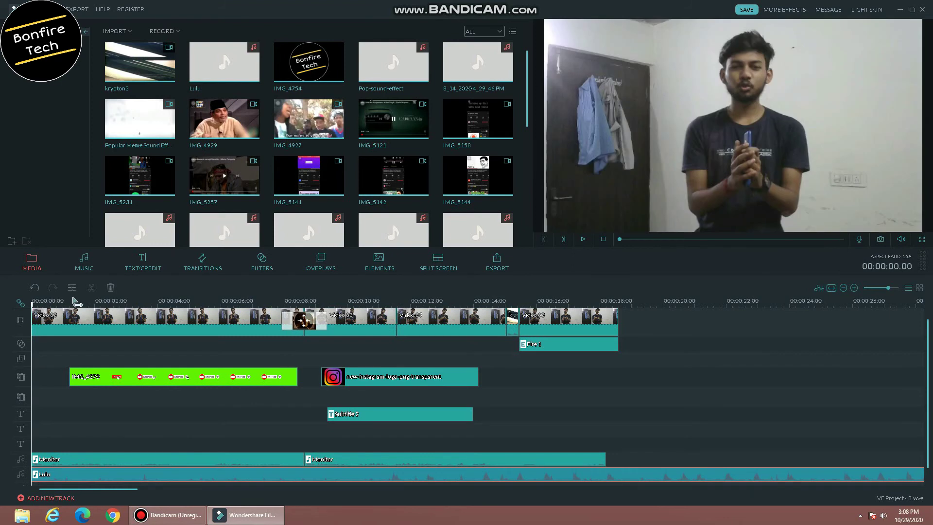
left_click_drag(34, 305, 619, 293)
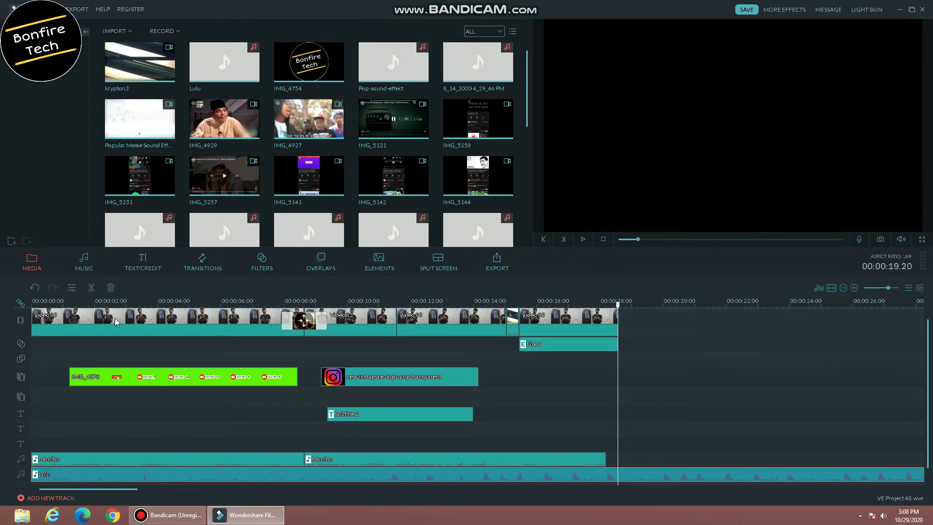
left_click(110, 290)
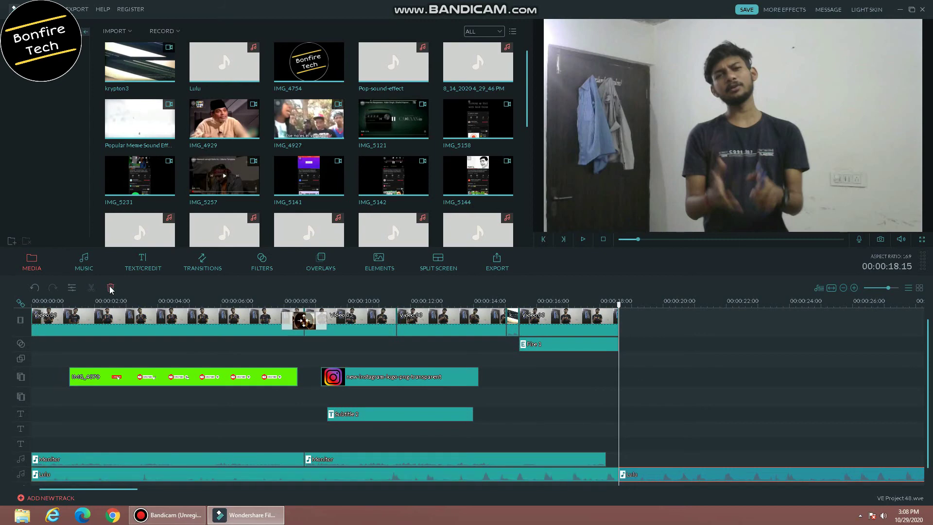
Step: Set the Lulu music clip's volume to 4 and accept the audio settings
left_click(224, 475)
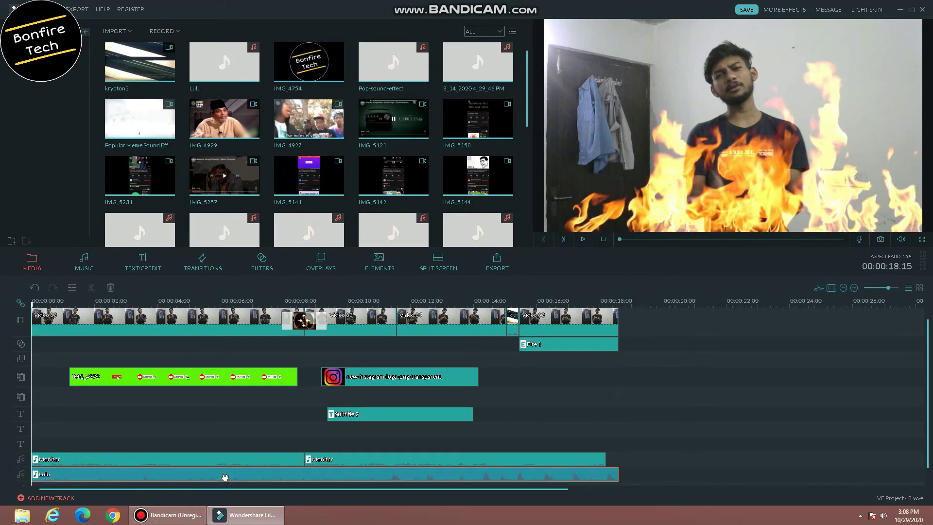
double_click(224, 475)
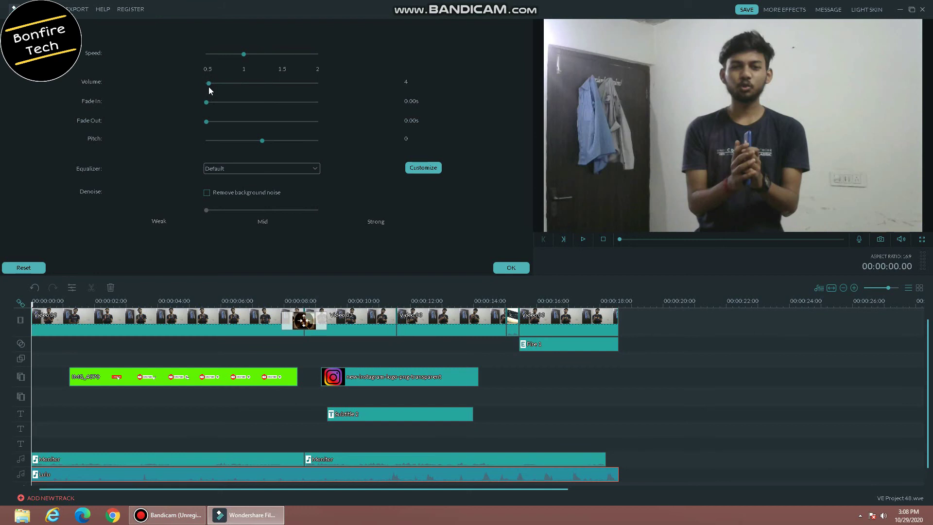
left_click(501, 269)
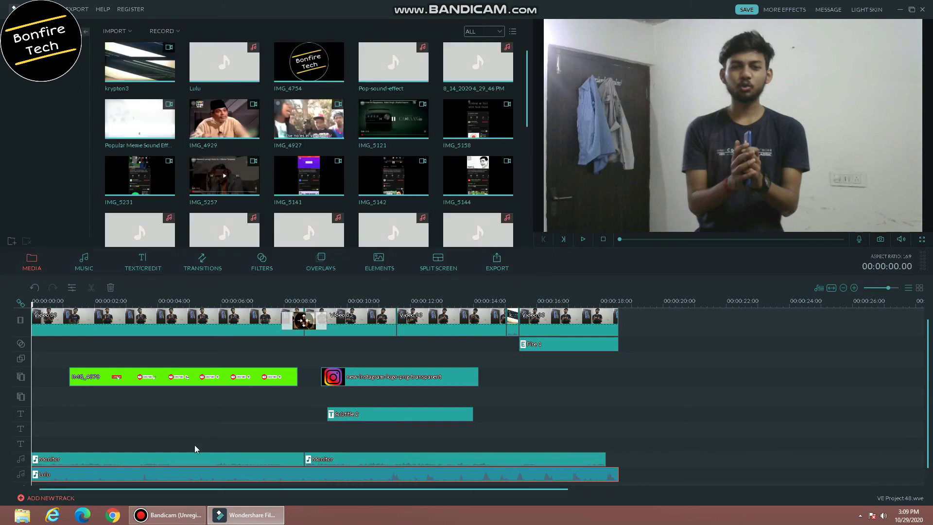
Step: Try volume 97 on the first recorded audio clip, set it back to 200, and accept the audio settings
double_click(217, 464)
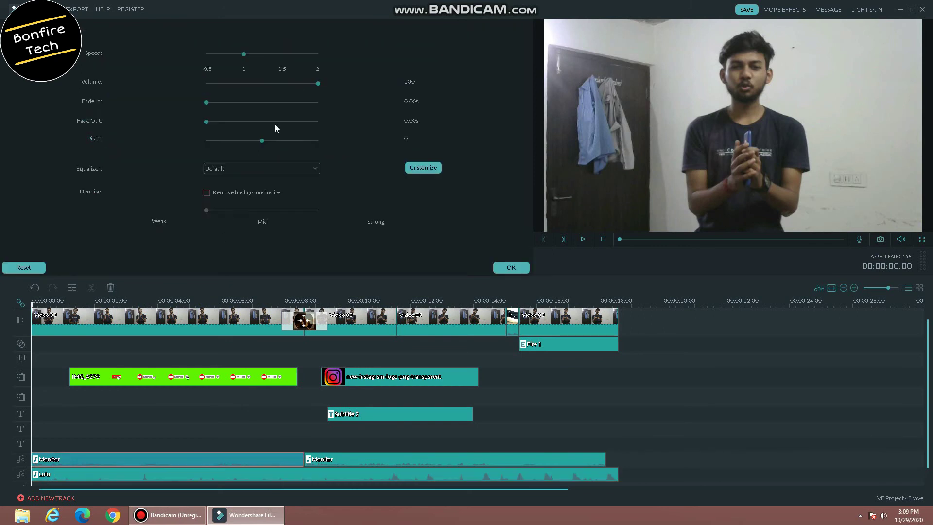
left_click(264, 84)
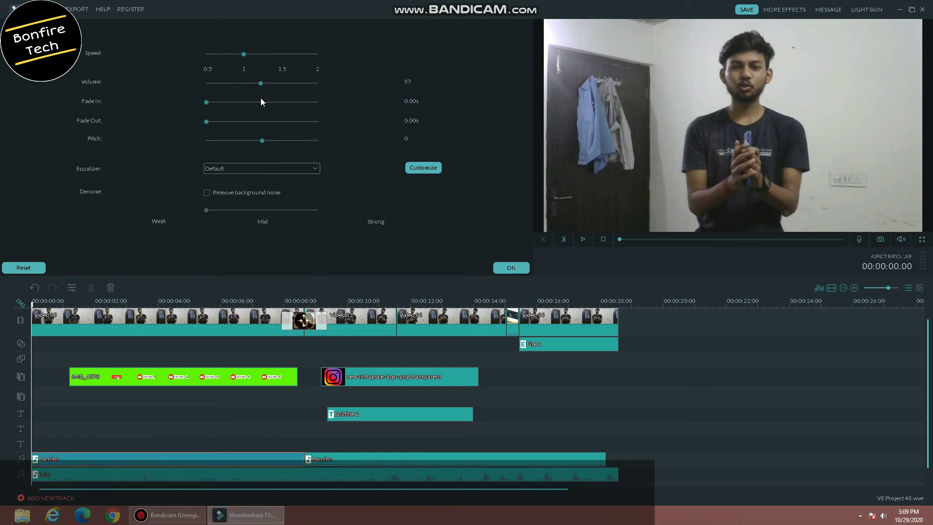
left_click_drag(265, 84, 369, 84)
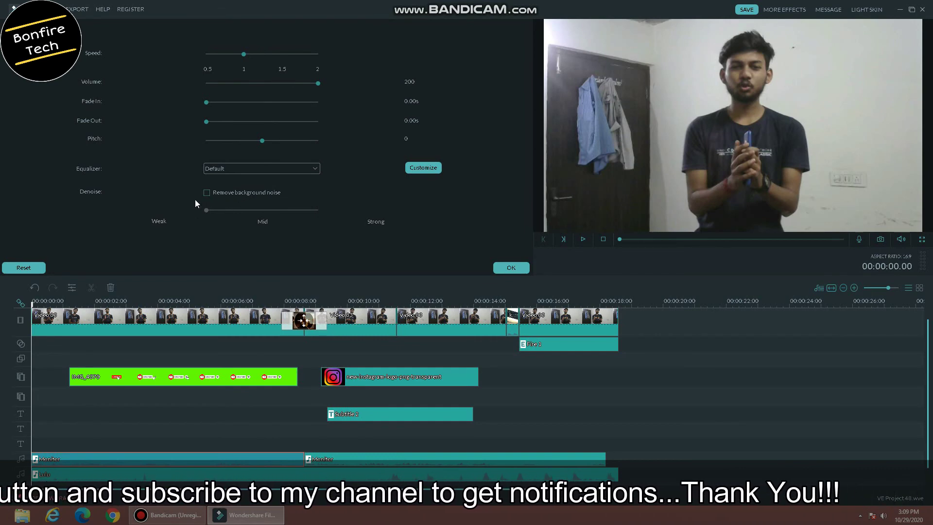
left_click(206, 193)
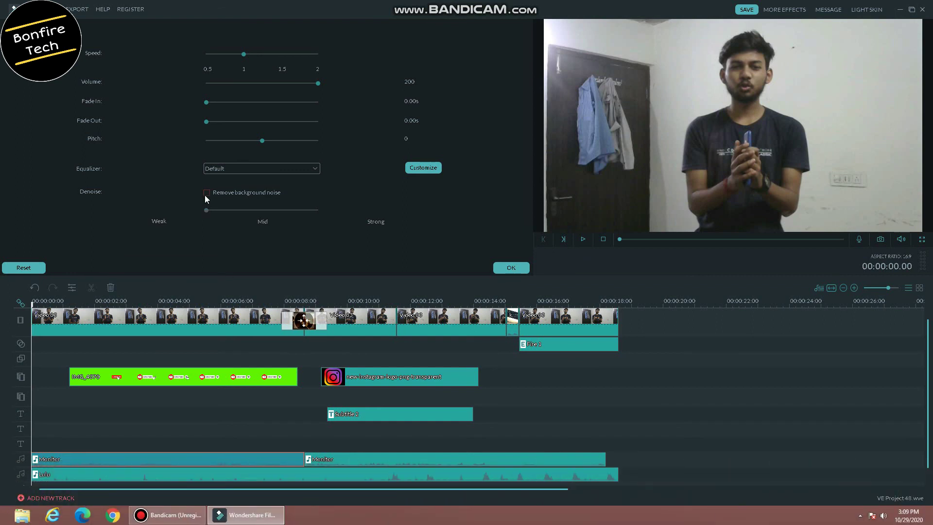
left_click(511, 267)
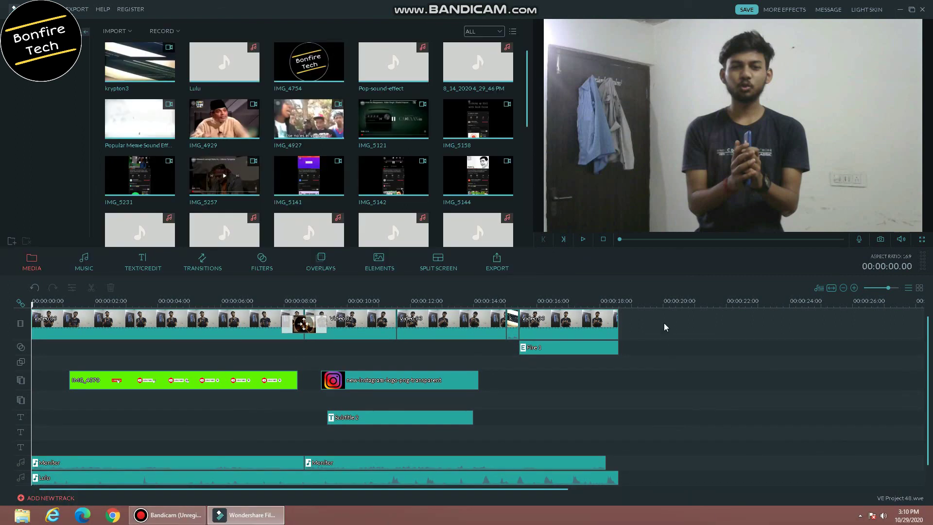
Step: Export the project as an MP4 at 1920*1080 resolution and minimize the conversion window
left_click(507, 261)
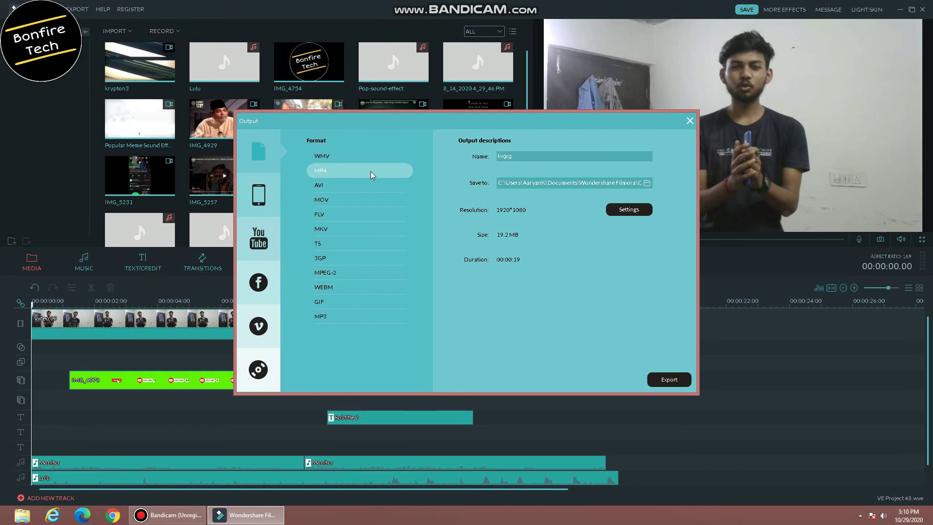
left_click(624, 212)
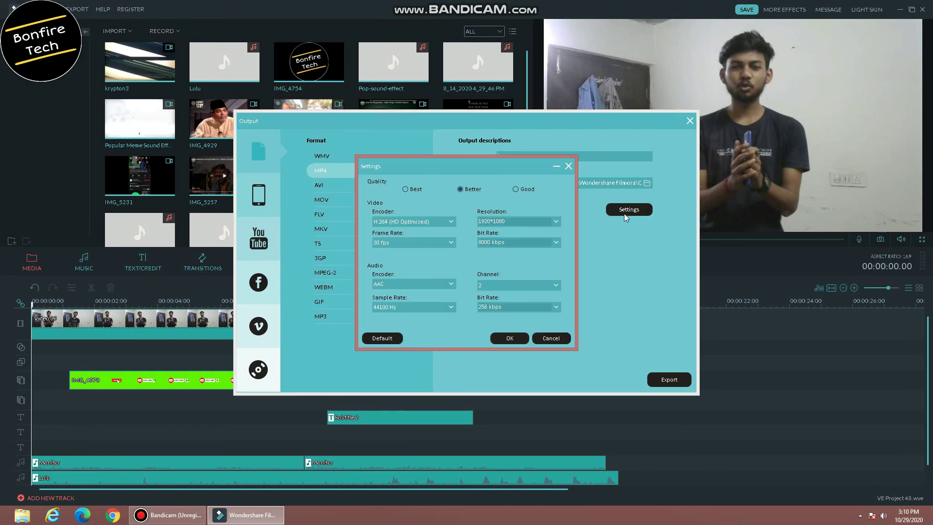
left_click(557, 223)
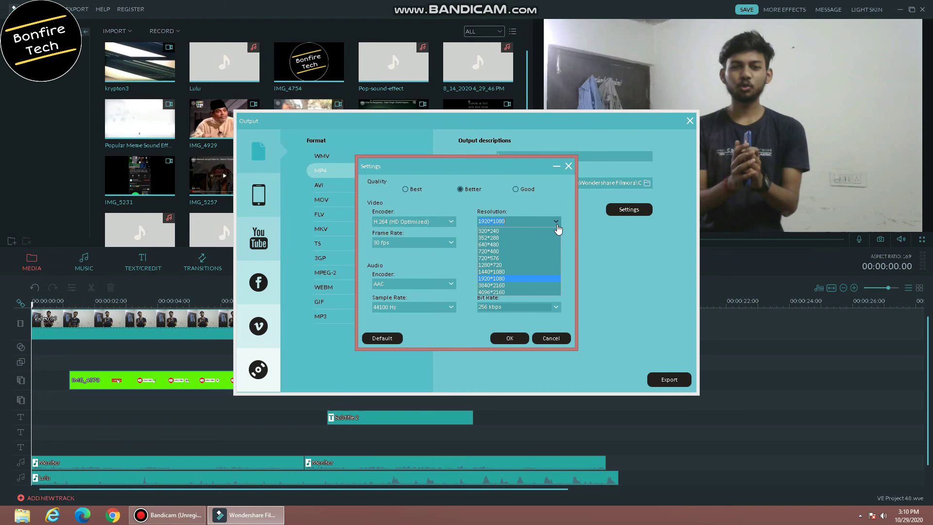
left_click(532, 278)
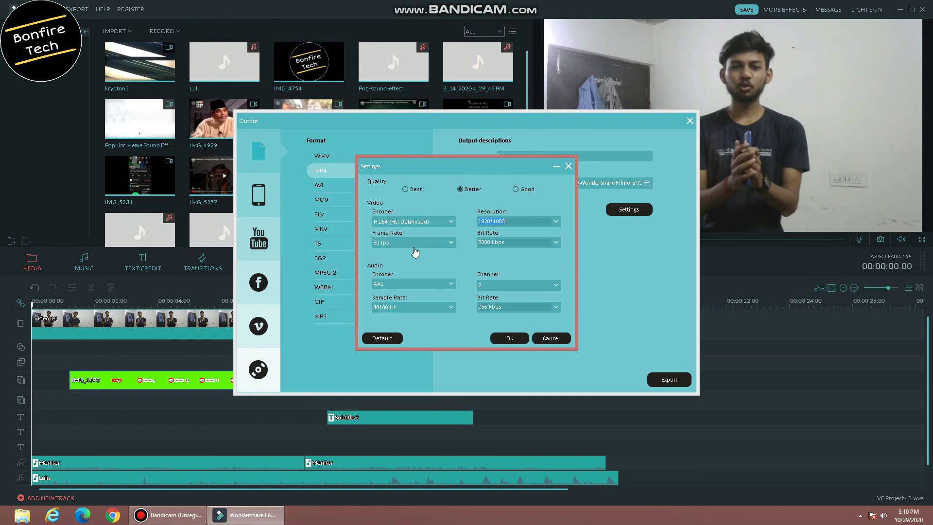
left_click(511, 337)
left_click(676, 384)
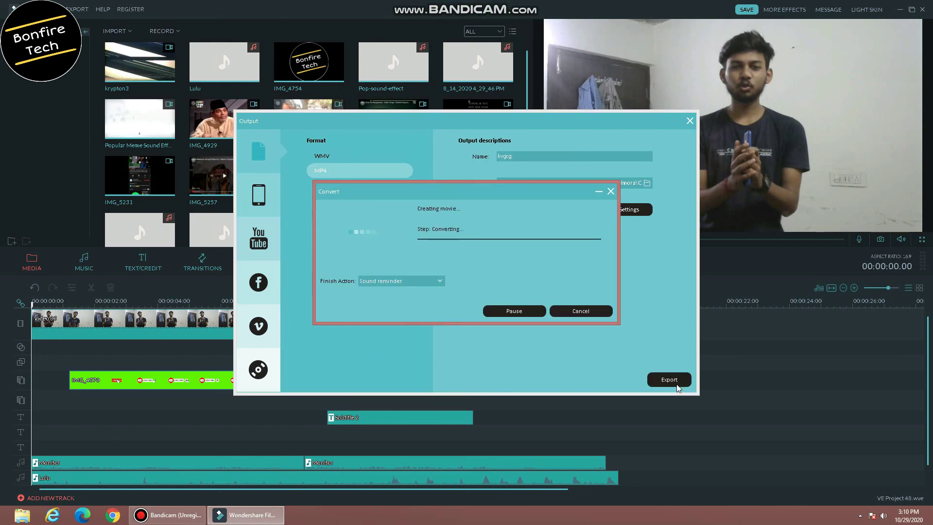
left_click(597, 192)
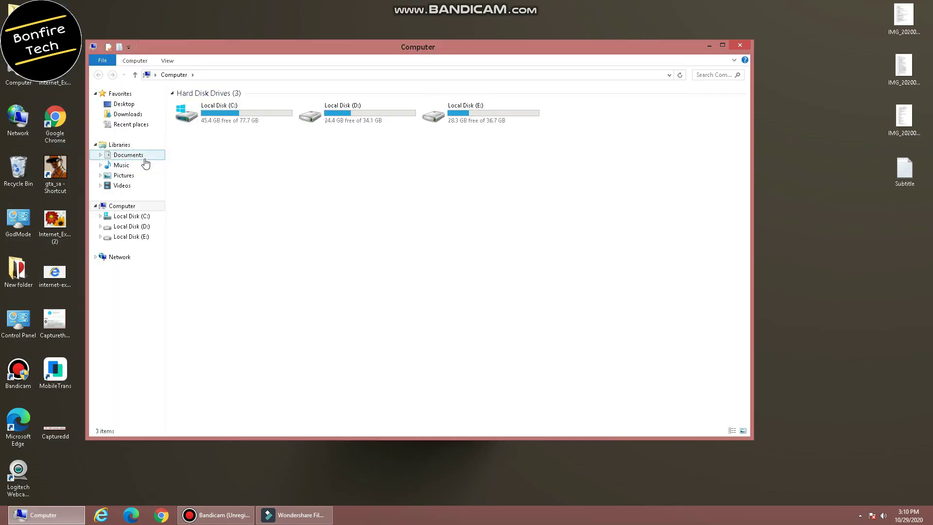
Step: Look through the Output folder of Wondershare Filmora in the Documents library for exported videos, and open the neighbouring Projects folder
left_click(145, 159)
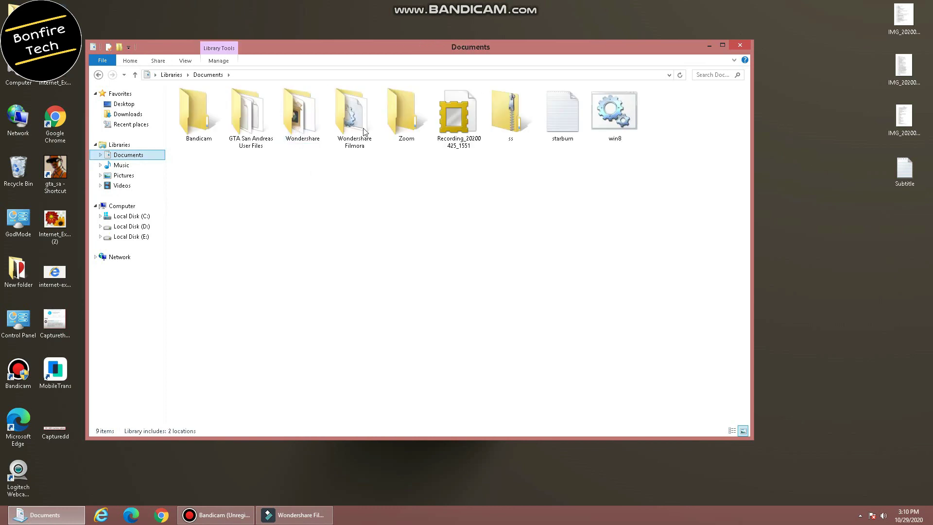
double_click(365, 131)
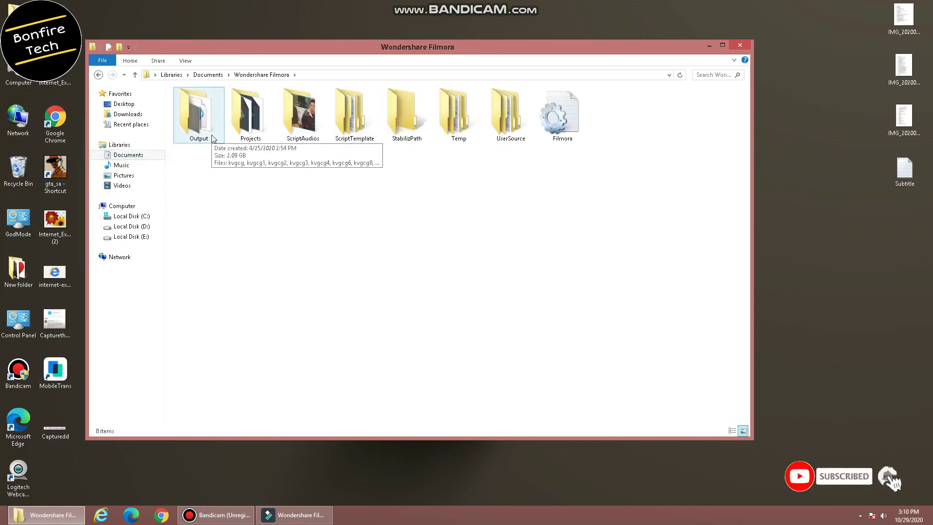
left_click(212, 139)
key("Return")
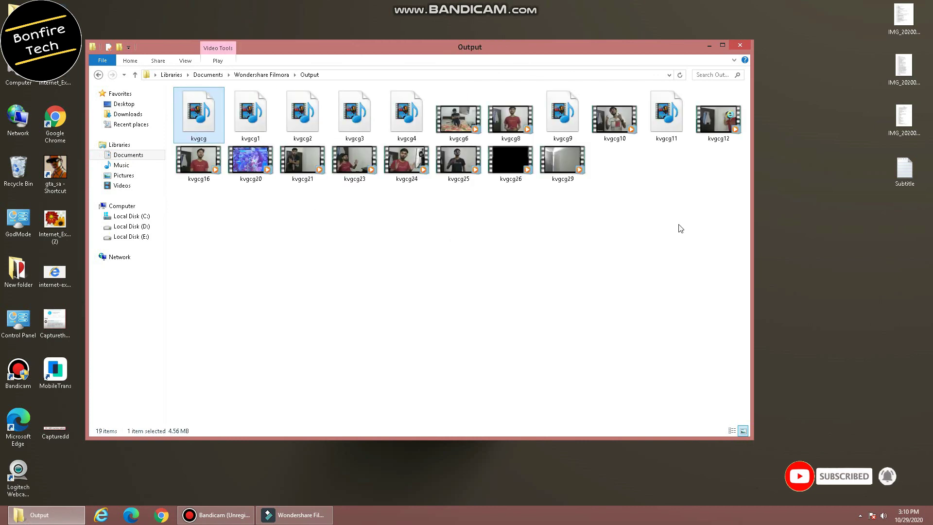
left_click_drag(597, 175, 170, 194)
left_click(296, 231)
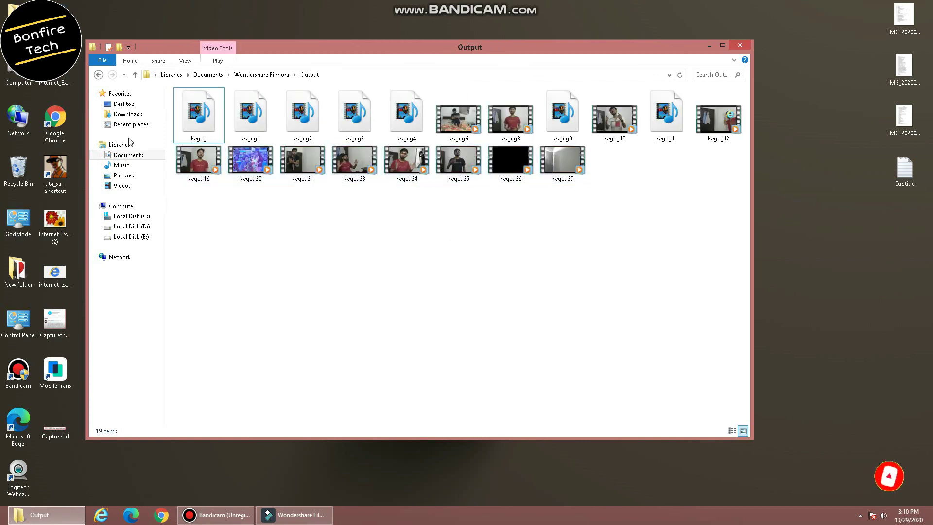
left_click(98, 76)
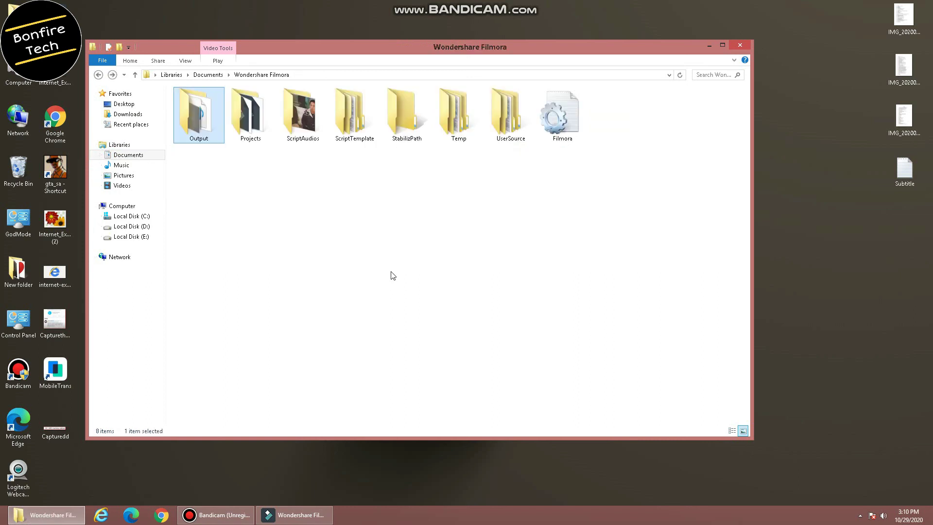
double_click(258, 137)
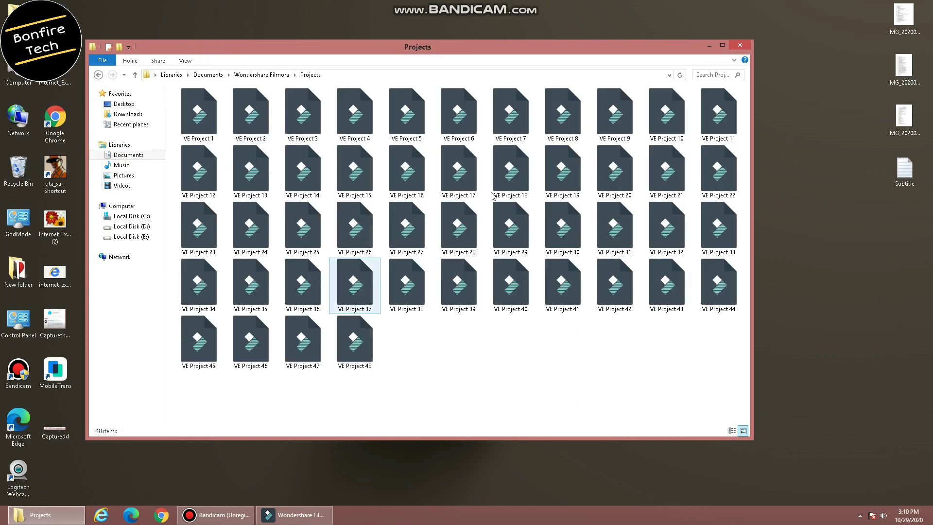